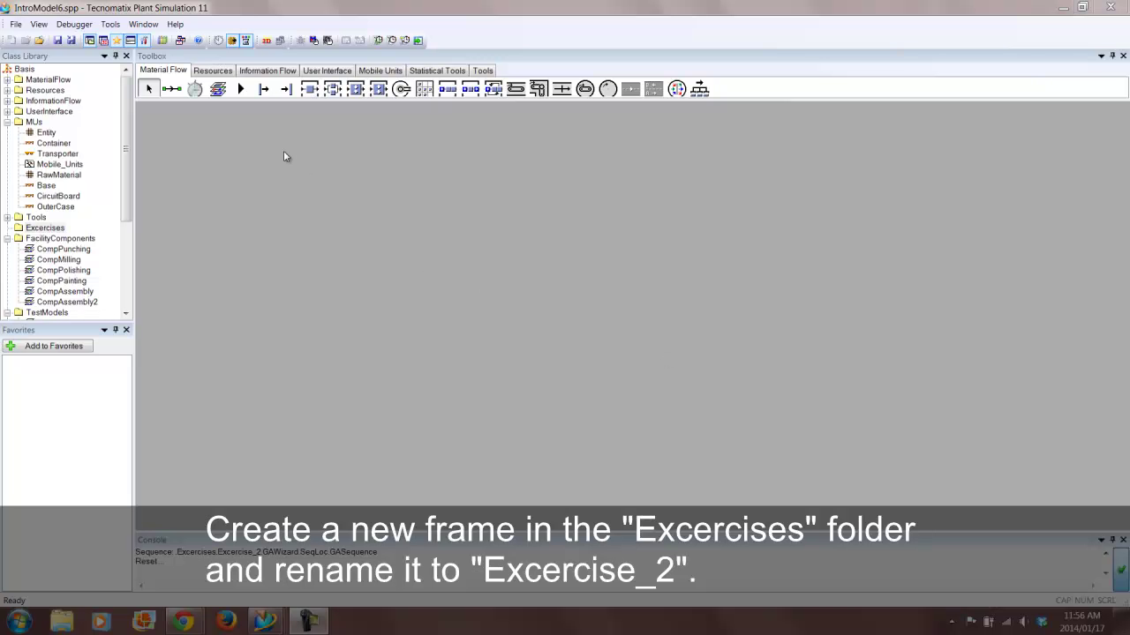
Create a new frame in the Excercises folder and name it Excercise_2.
right_click(43, 228)
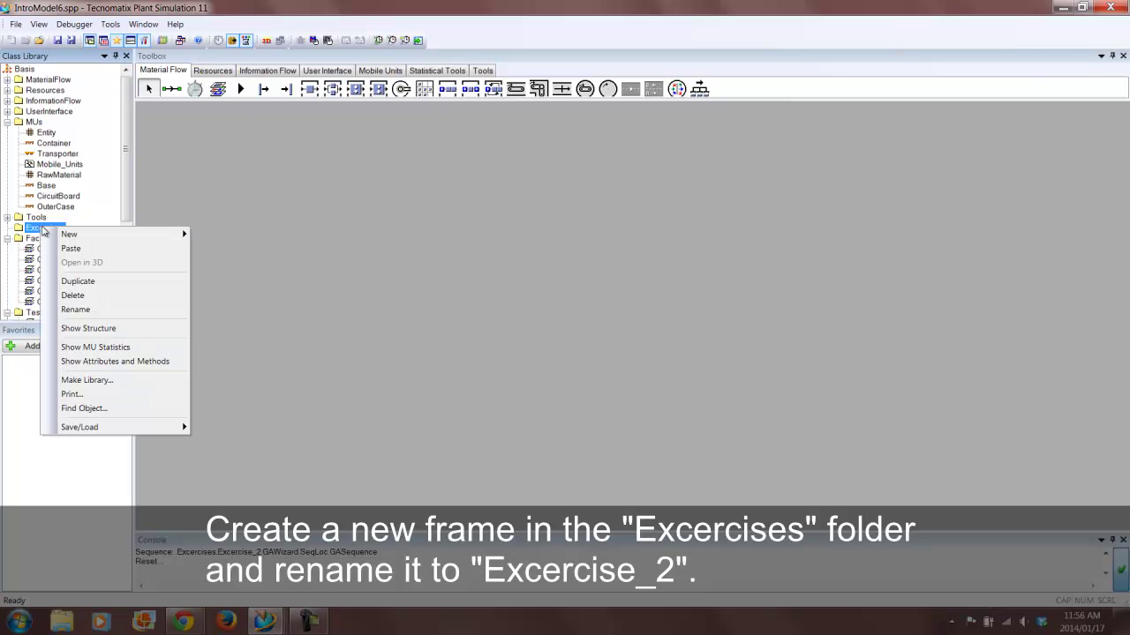
mouse_move(141, 235)
click(220, 249)
text(Excer)
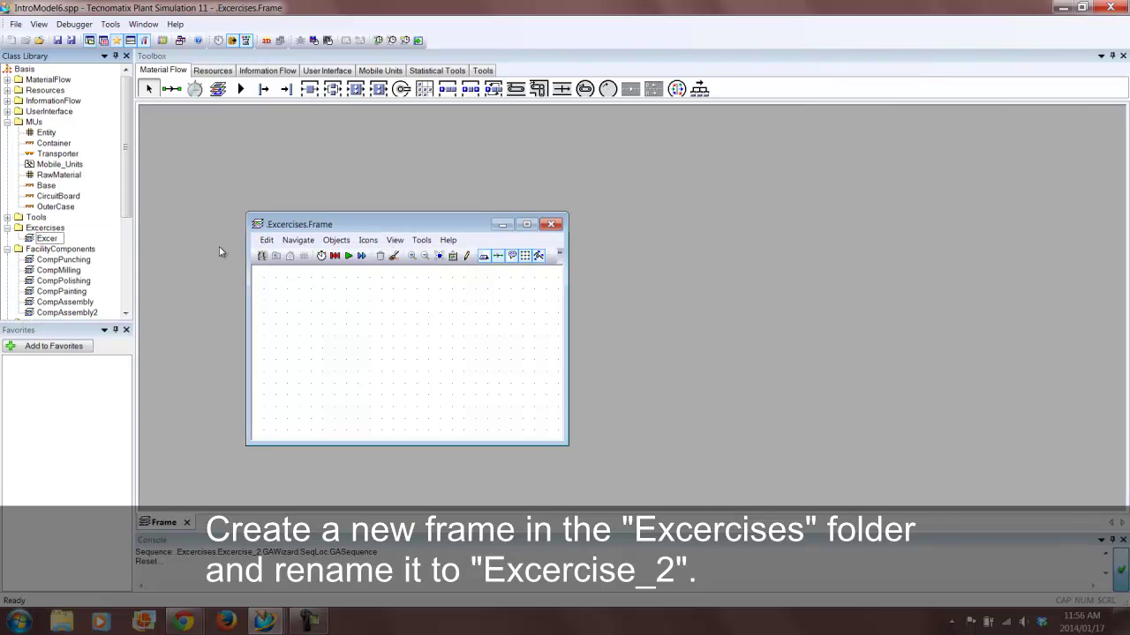
text(cise_2)
key(Return)
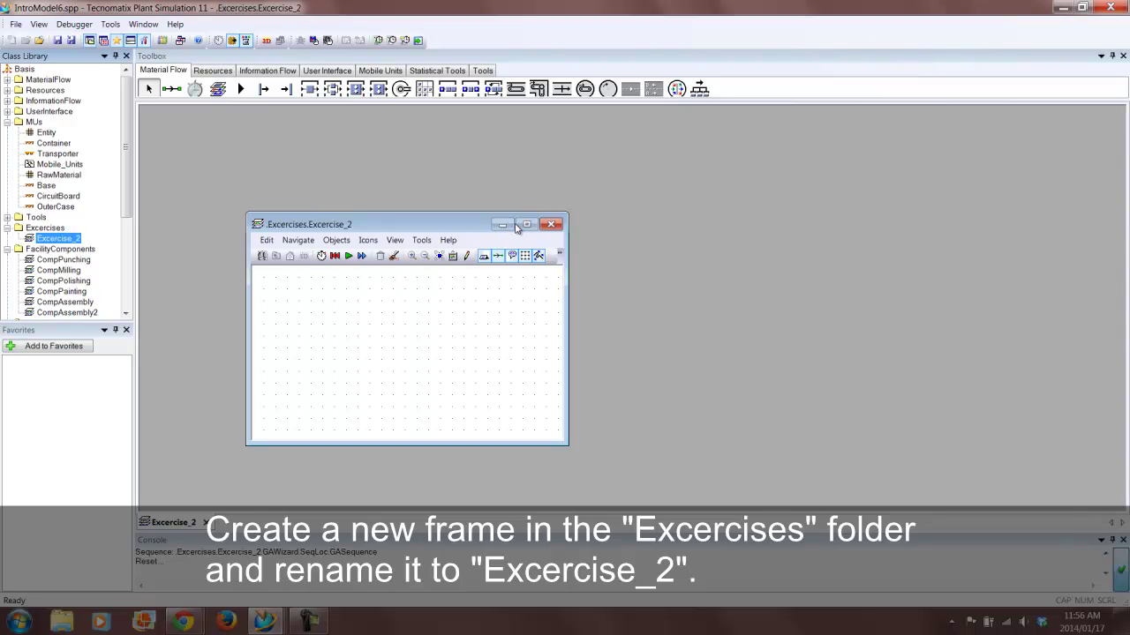
Maximize the frame and insert a Source, SingleProc and Drain in a row, with an EventController above the Source.
click(519, 226)
click(263, 90)
click(150, 219)
click(309, 89)
click(234, 220)
click(286, 89)
click(315, 221)
click(194, 89)
click(151, 149)
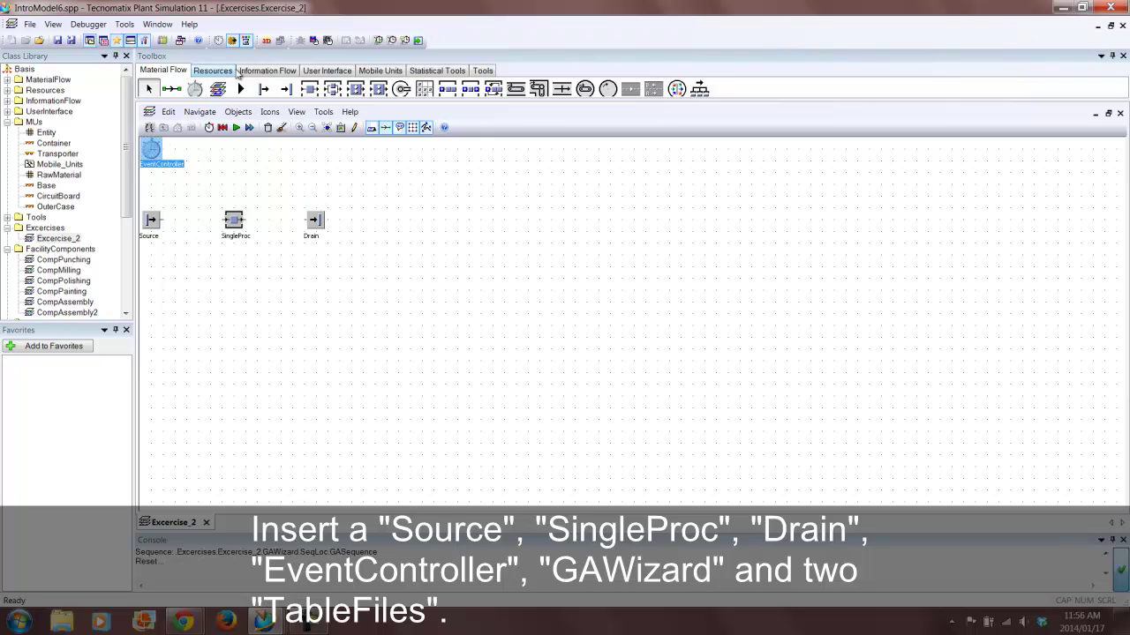
Insert two TableFile objects side by side in the frame below the Source.
click(267, 71)
click(218, 89)
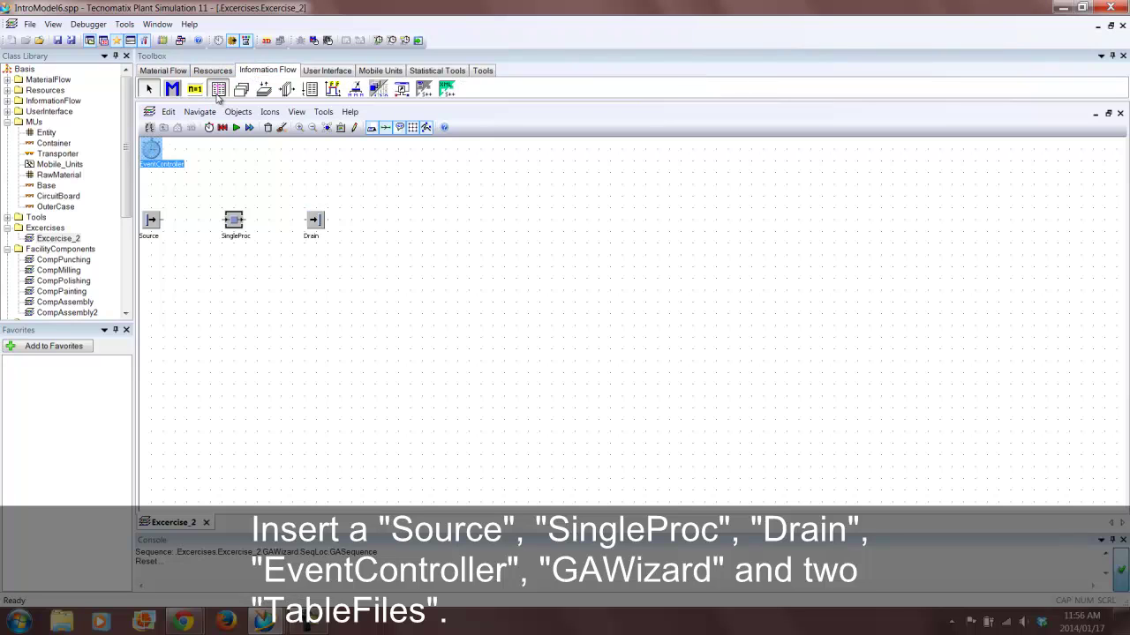
click(152, 290)
click(198, 291)
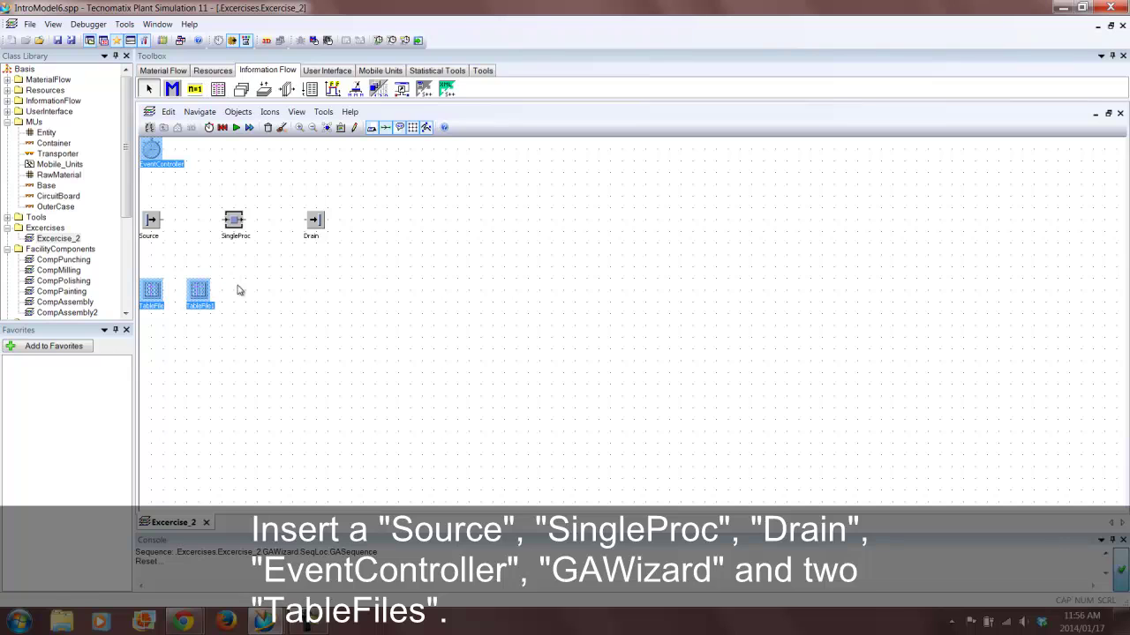
Insert a GAWizard object in the frame beside the EventController.
click(437, 70)
click(483, 70)
click(240, 89)
click(210, 150)
Connect the Source to the SingleProc and the SingleProc to the Drain.
click(163, 71)
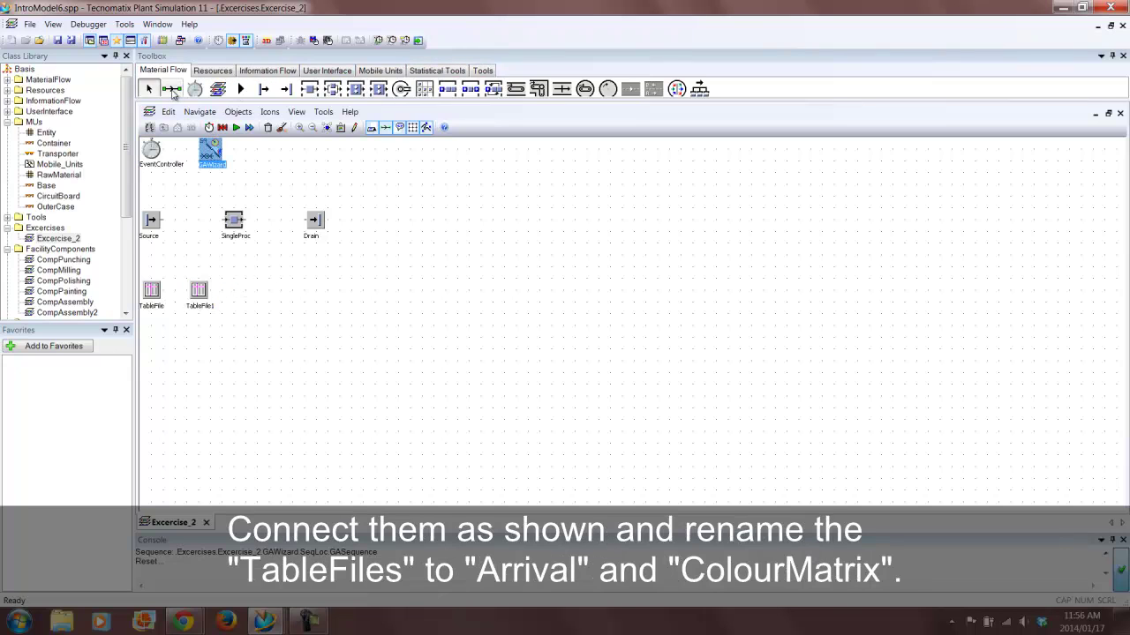
click(172, 88)
click(151, 233)
click(235, 222)
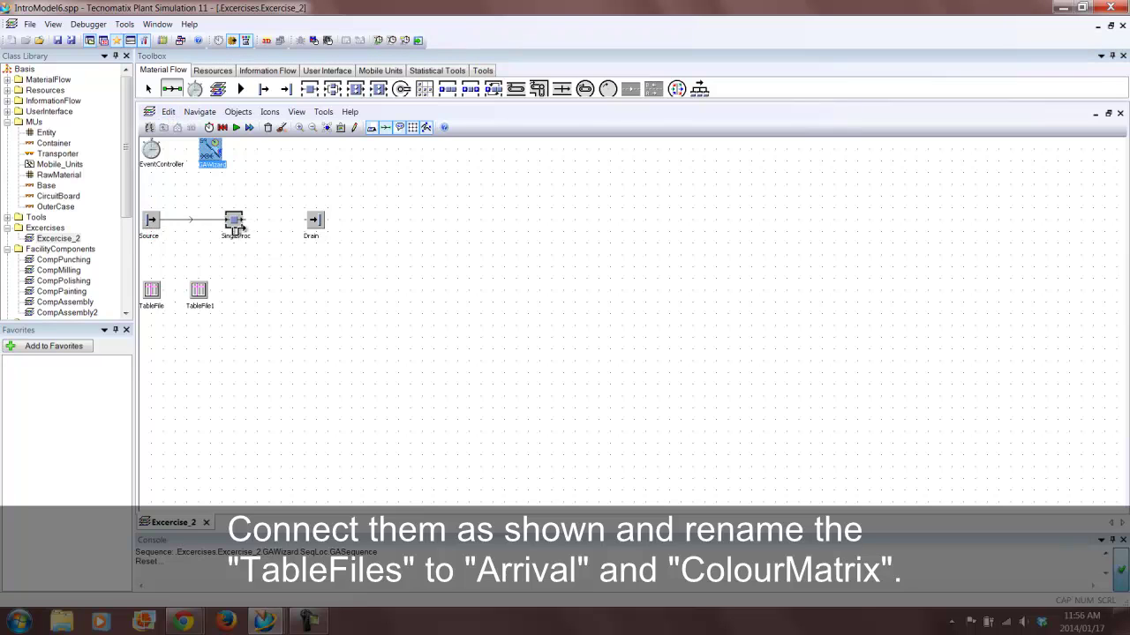
click(315, 221)
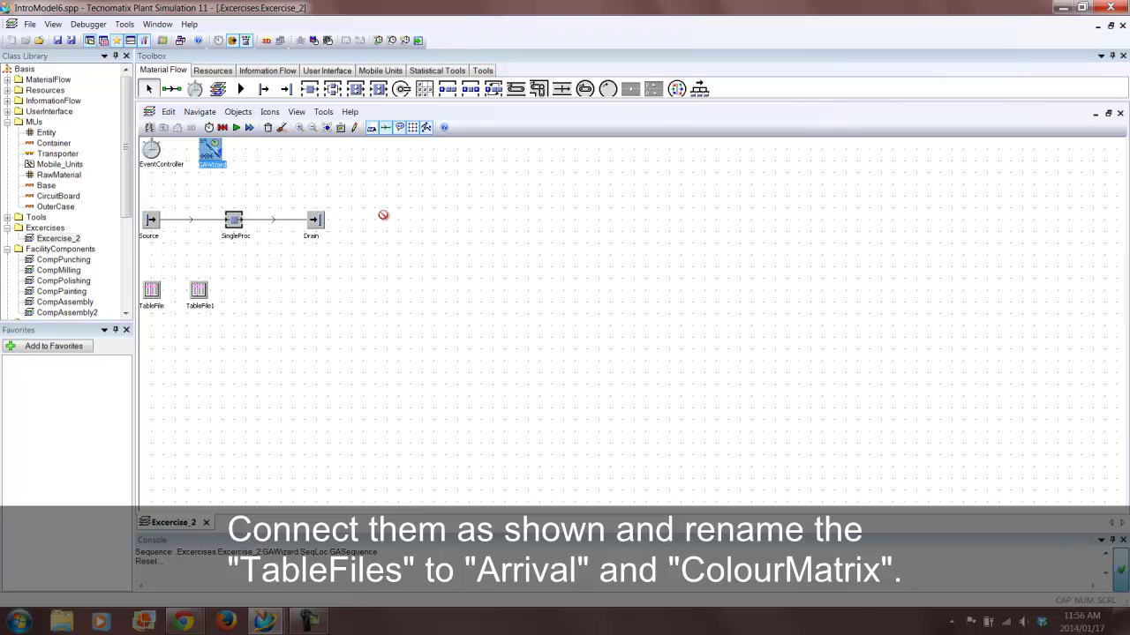
Rename TableFile as Arrival and TableFile1 as ColourMatrix.
click(155, 292)
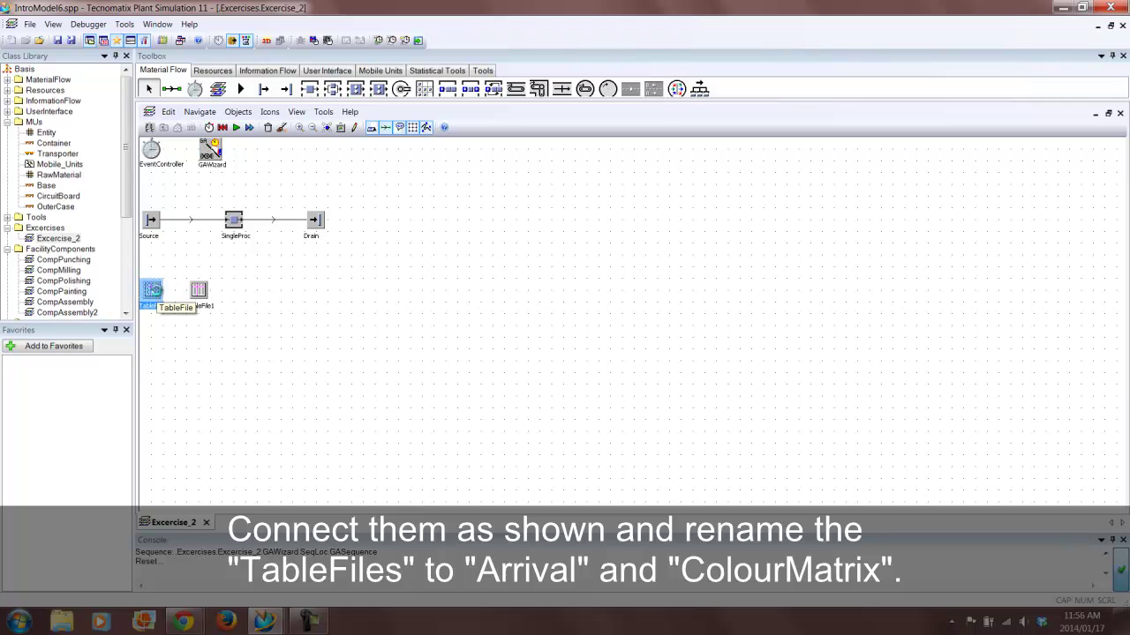
key(F2)
text(al)
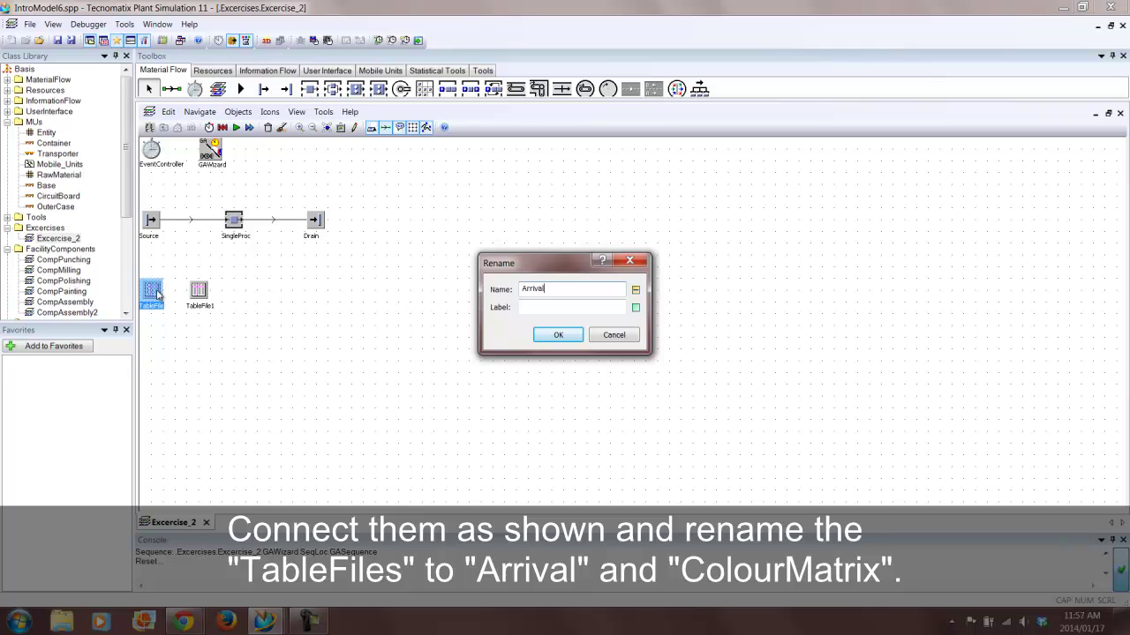
key(Return)
click(197, 291)
key(F2)
text(ColourM)
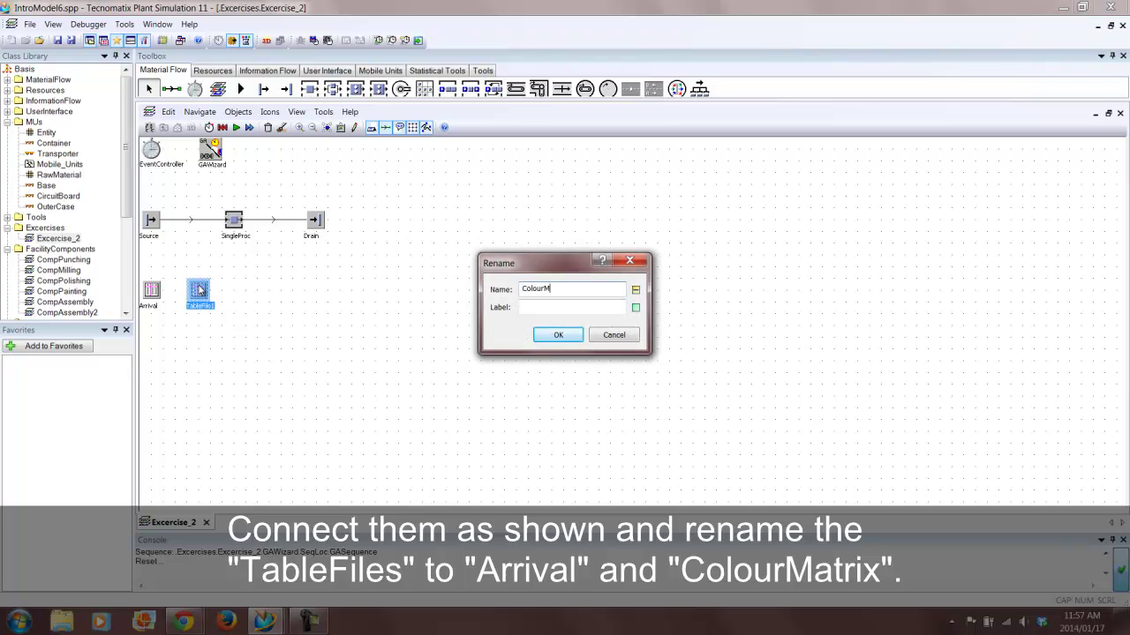
key(Return)
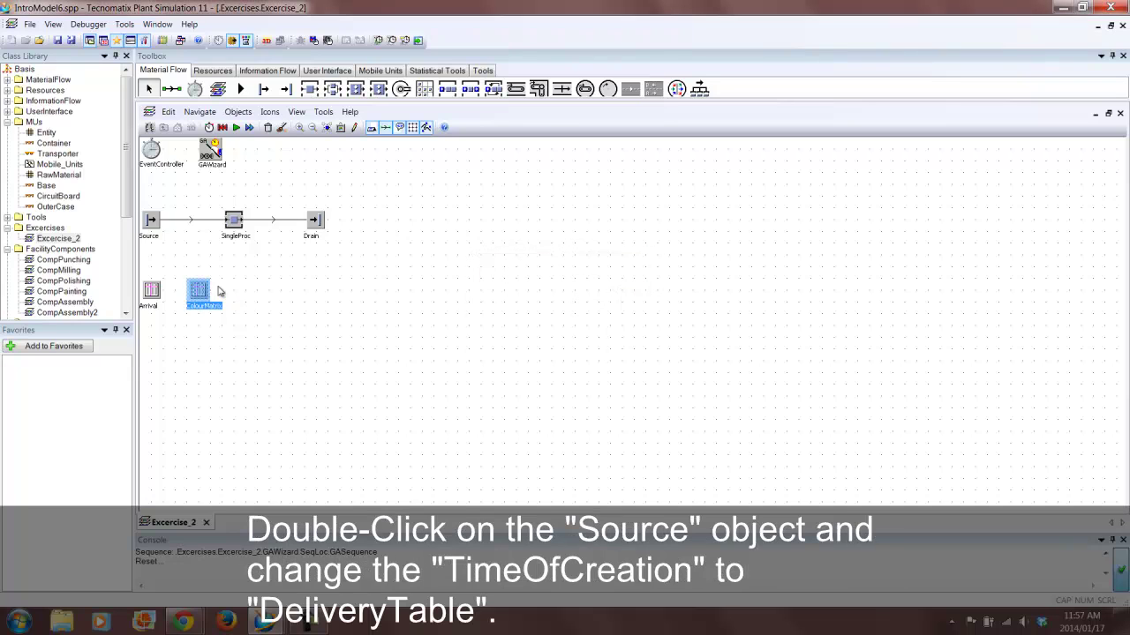
click(288, 298)
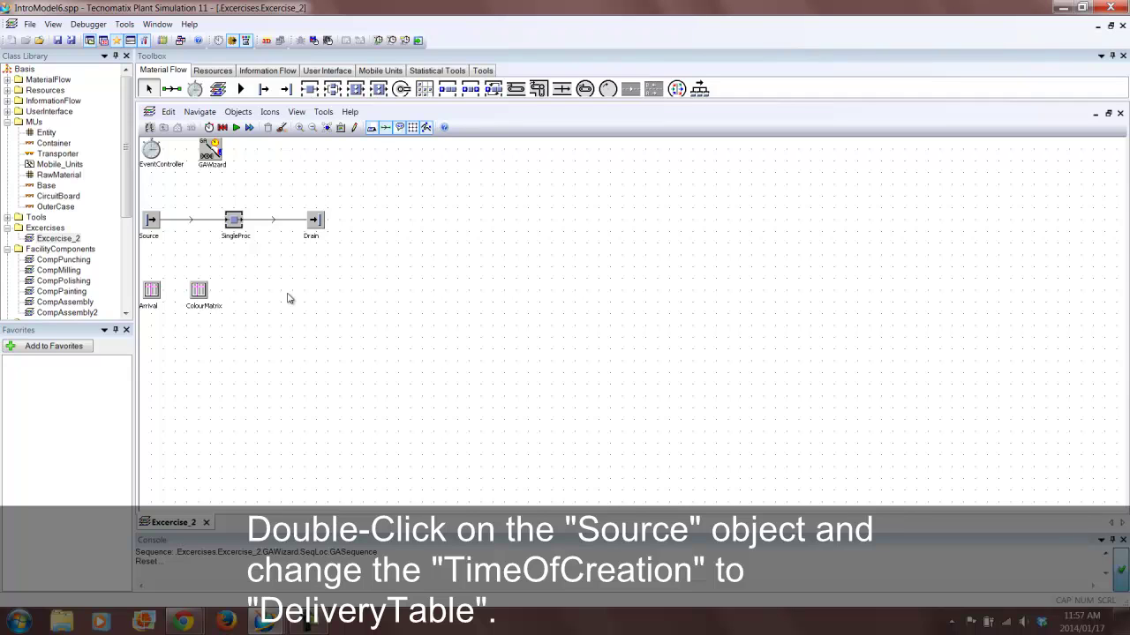
Set the Source's time of creation to Delivery Table and choose Arrival as its table.
double_click(152, 221)
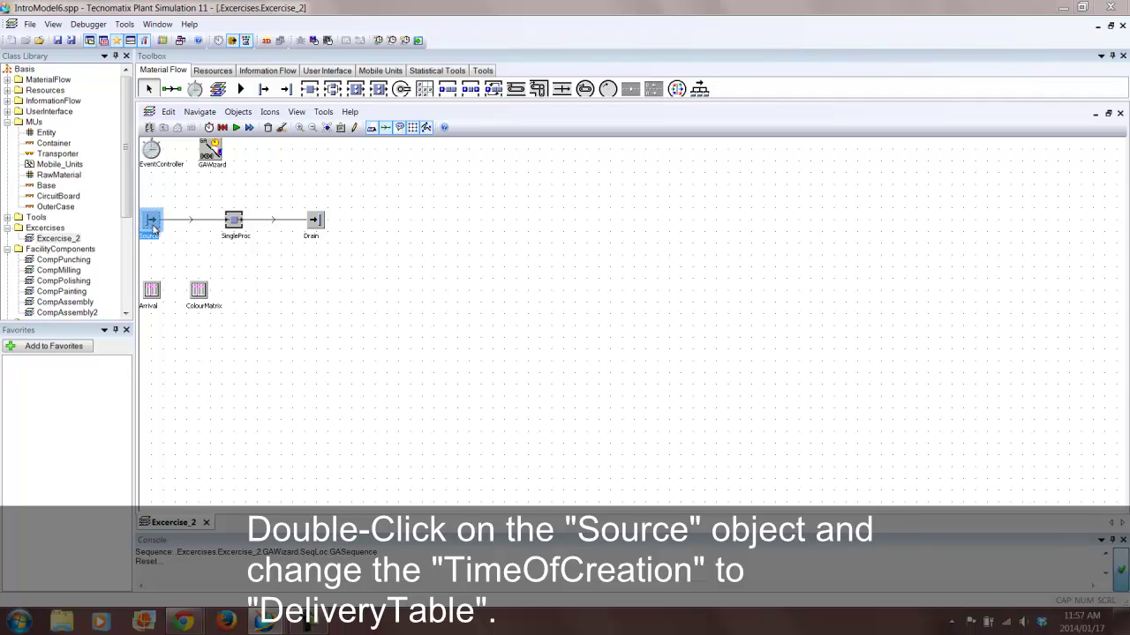
click(544, 282)
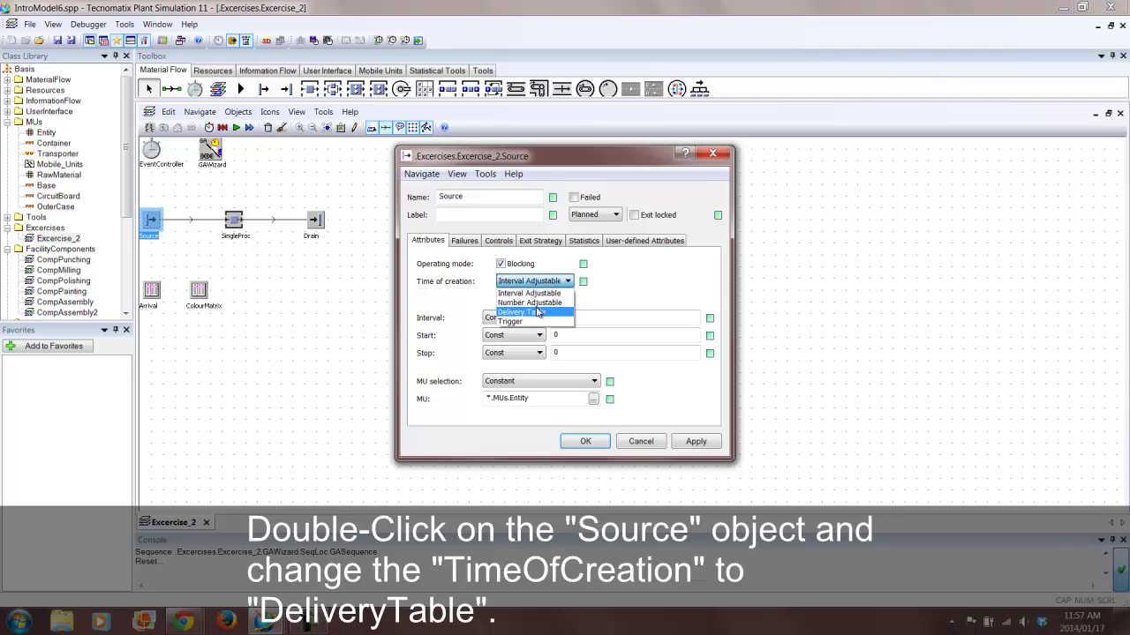
click(533, 313)
click(595, 399)
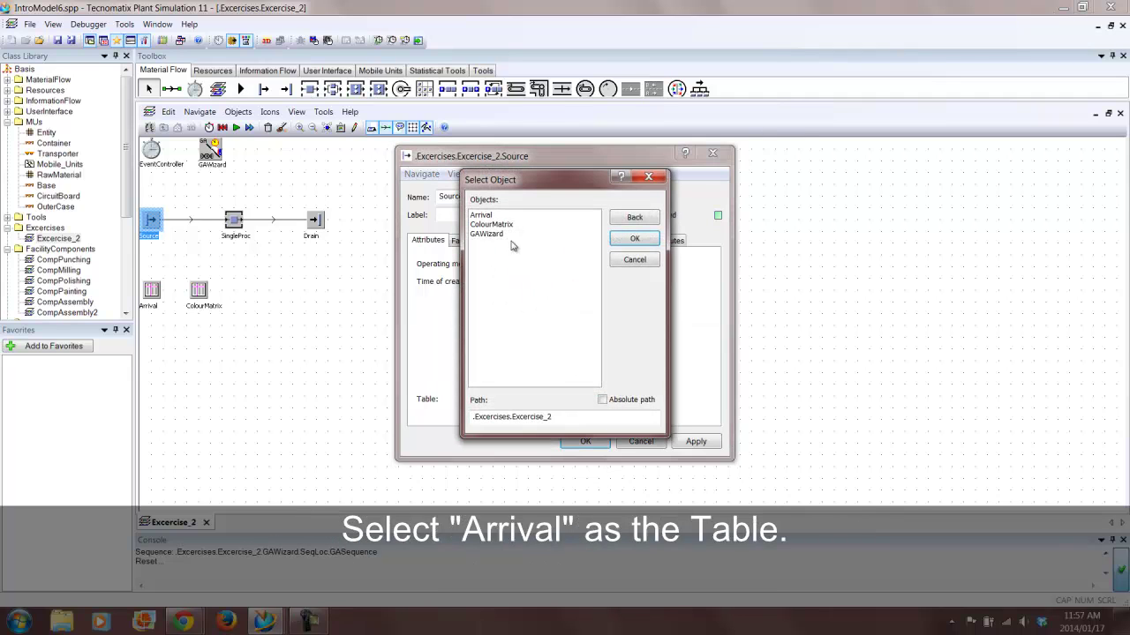
click(488, 217)
click(633, 238)
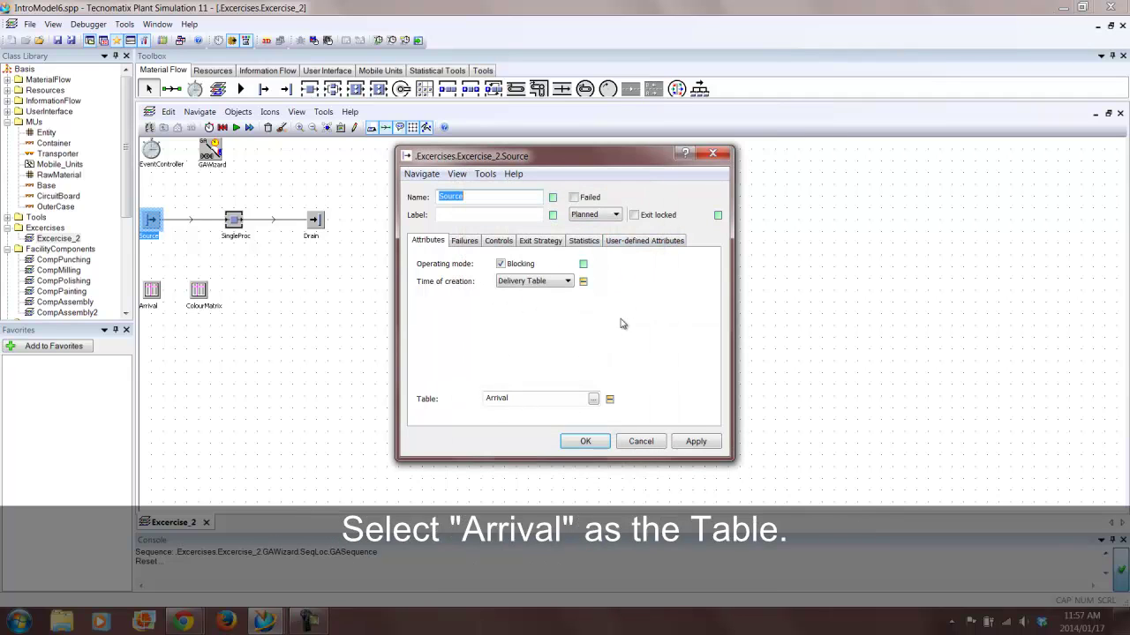
click(580, 441)
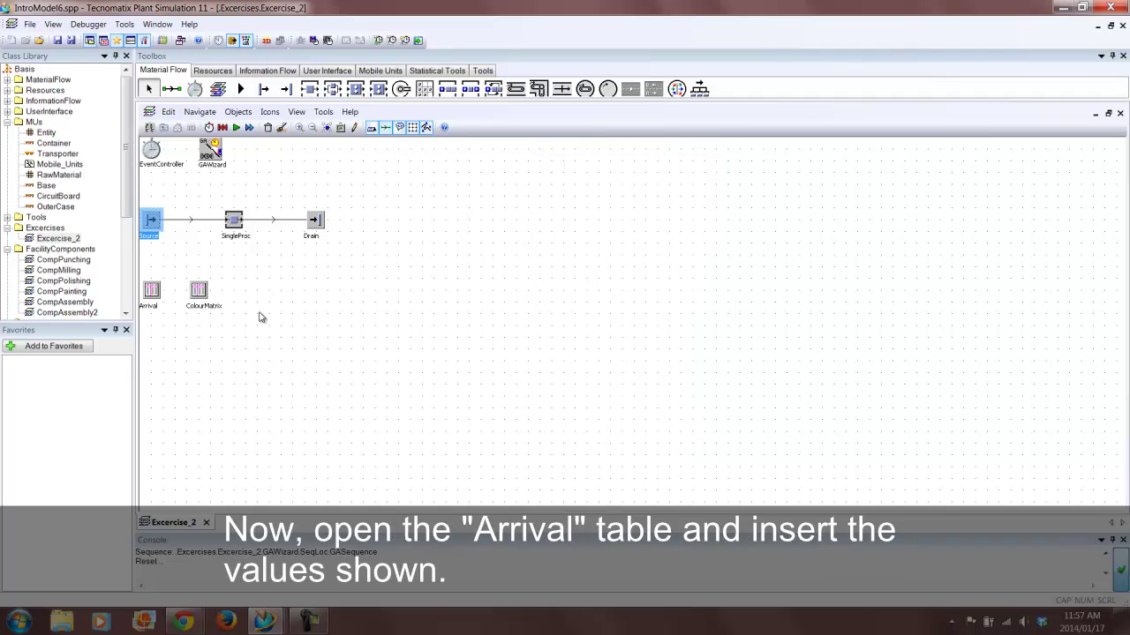
Open the Arrival table and enter a delivery time of 0 in rows 1 to 5.
double_click(151, 293)
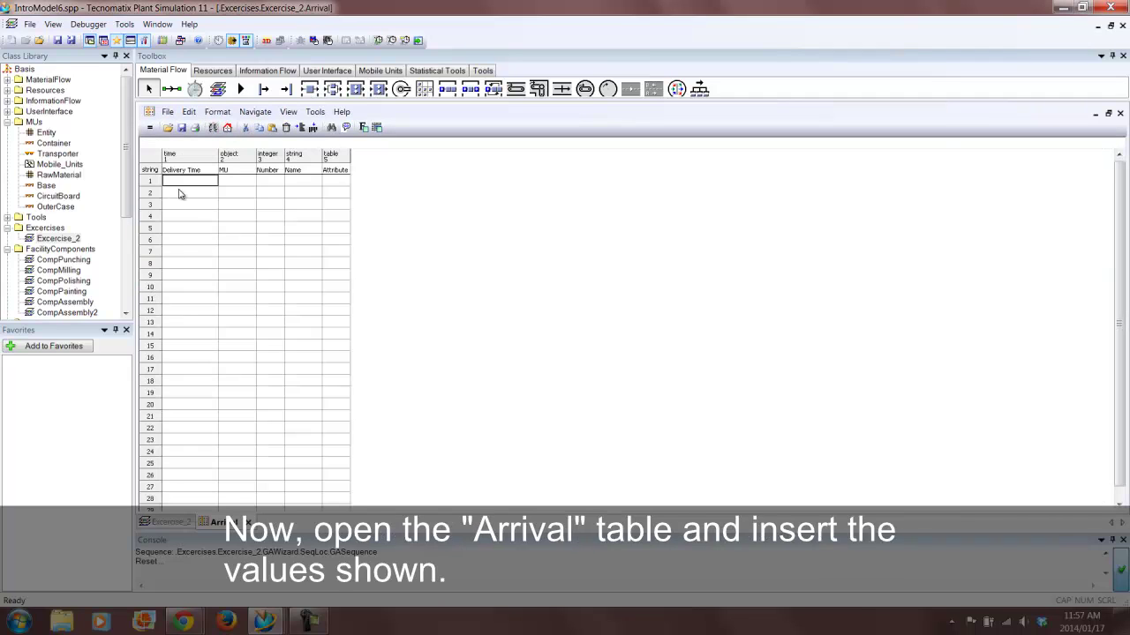
text(0)
key(Return)
text(0)
key(Return)
text(0)
key(Return)
text(0)
key(Return)
text(0)
key(Return)
Assign the Entity class from the MUs folder as the MU in rows 1 to 5 of the Arrival table.
key(Right)
key(Up)
key(Up)
key(Up)
key(Up)
key(Up)
drag(49, 137, 230, 184)
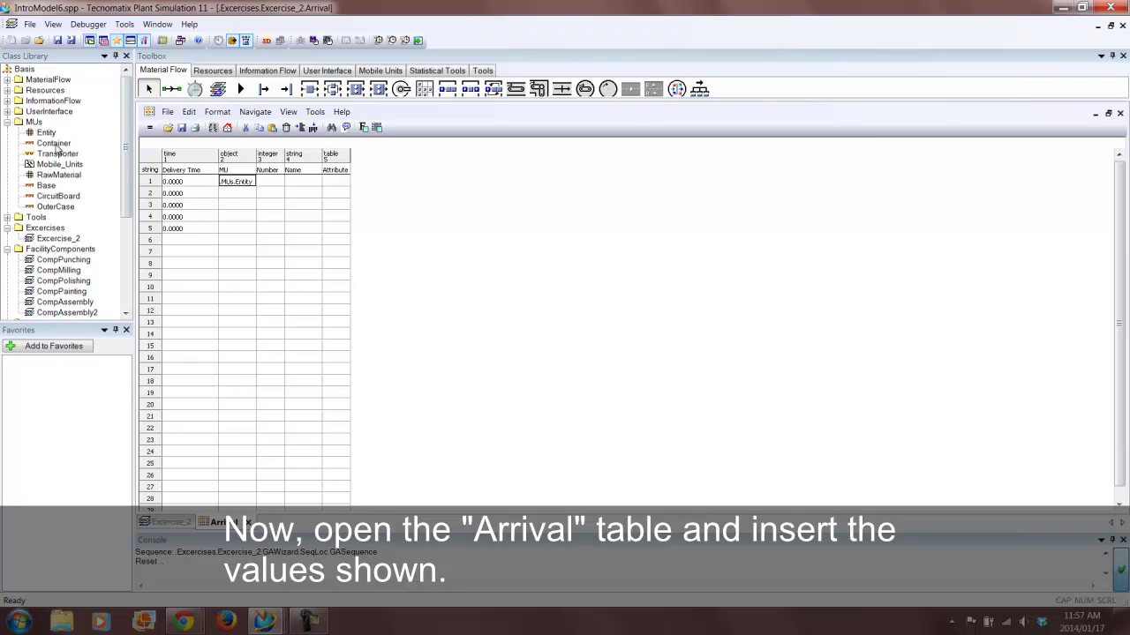
drag(46, 133, 232, 192)
drag(46, 132, 239, 210)
drag(46, 133, 232, 216)
drag(46, 132, 236, 233)
Enter 10, 20, 15, 5 and 30 in the Number column of Arrival rows 1 to 5.
click(270, 182)
text(10)
key(Return)
text(20)
key(Return)
text(15)
key(Return)
text(5)
key(Return)
text(30)
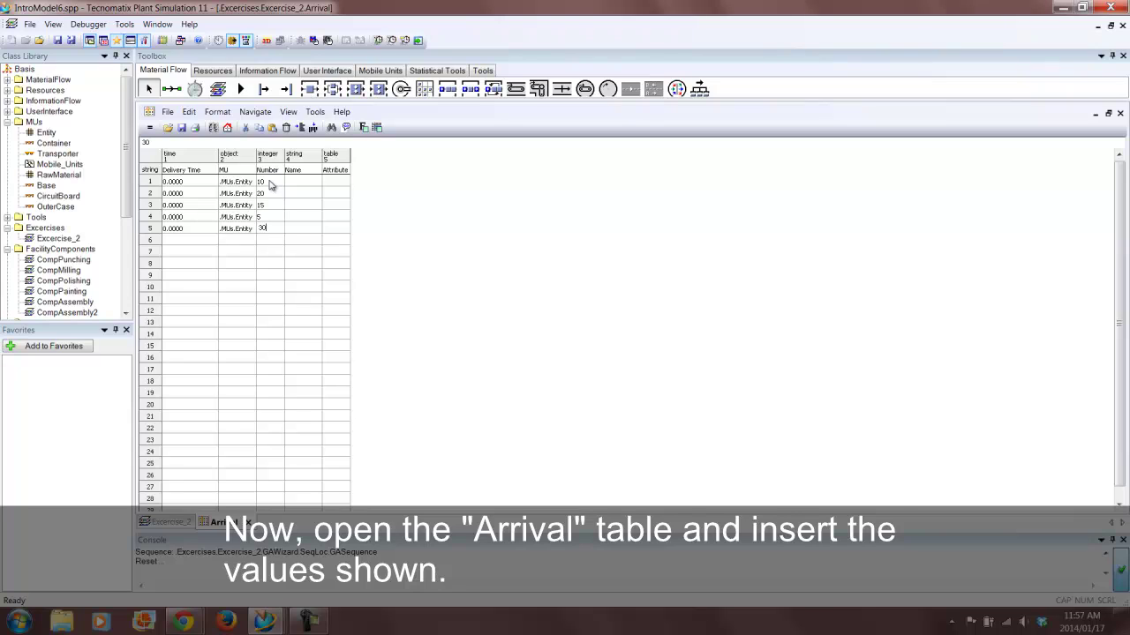
key(Return)
Fill the Name column of Arrival rows 1 to 5 with Black, Blue, Red, Silver and Gold, and close the table.
key(Right)
key(Up)
key(Up)
key(Up)
key(Up)
key(Up)
text(Black)
key(Return)
text(B)
key(Return)
text(Red)
key(Return)
text(Silver)
key(Return)
text(Gold)
key(Return)
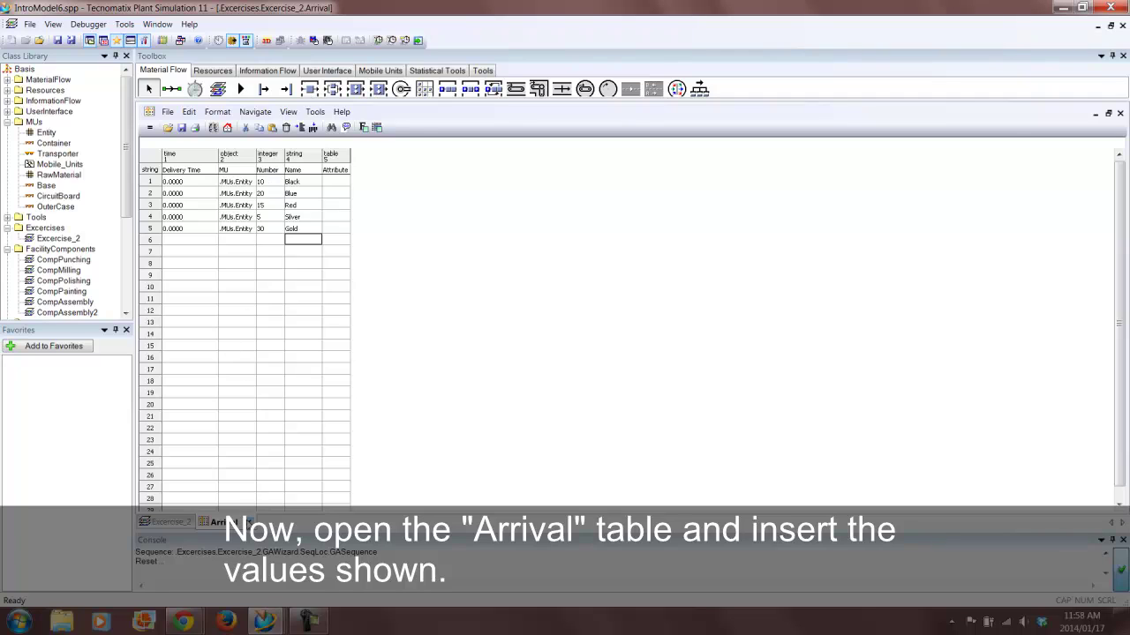
click(247, 522)
click(248, 431)
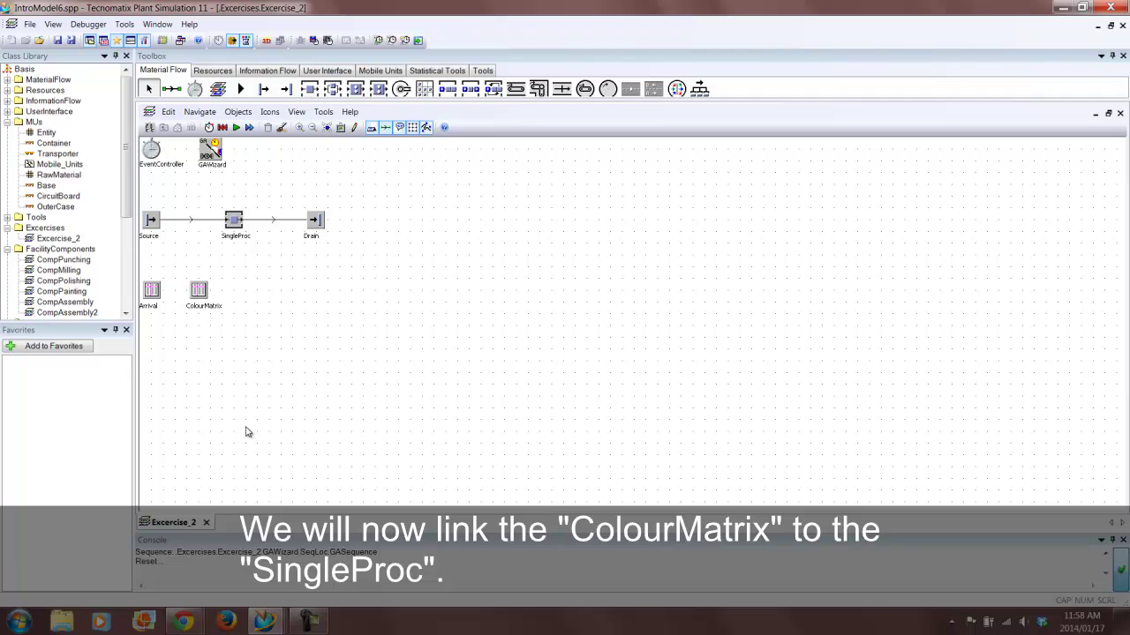
Set the SingleProc's set-up time to Matrix(Type) using ColourMatrix, and accept formatting the table with row and column indexes.
click(231, 224)
double_click(234, 225)
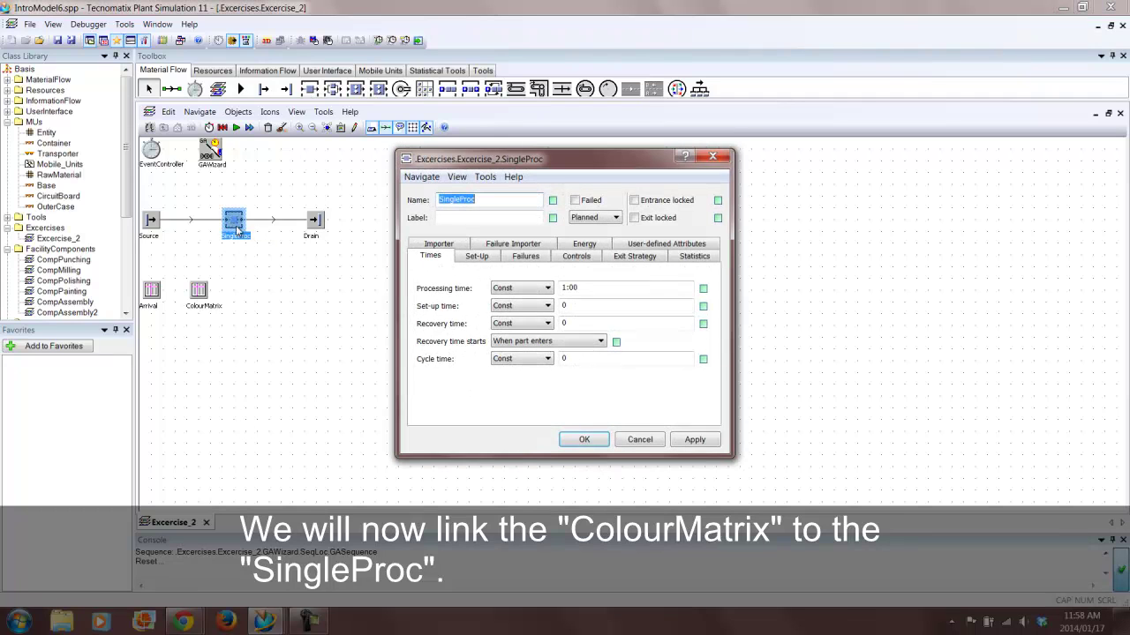
click(546, 306)
click(525, 497)
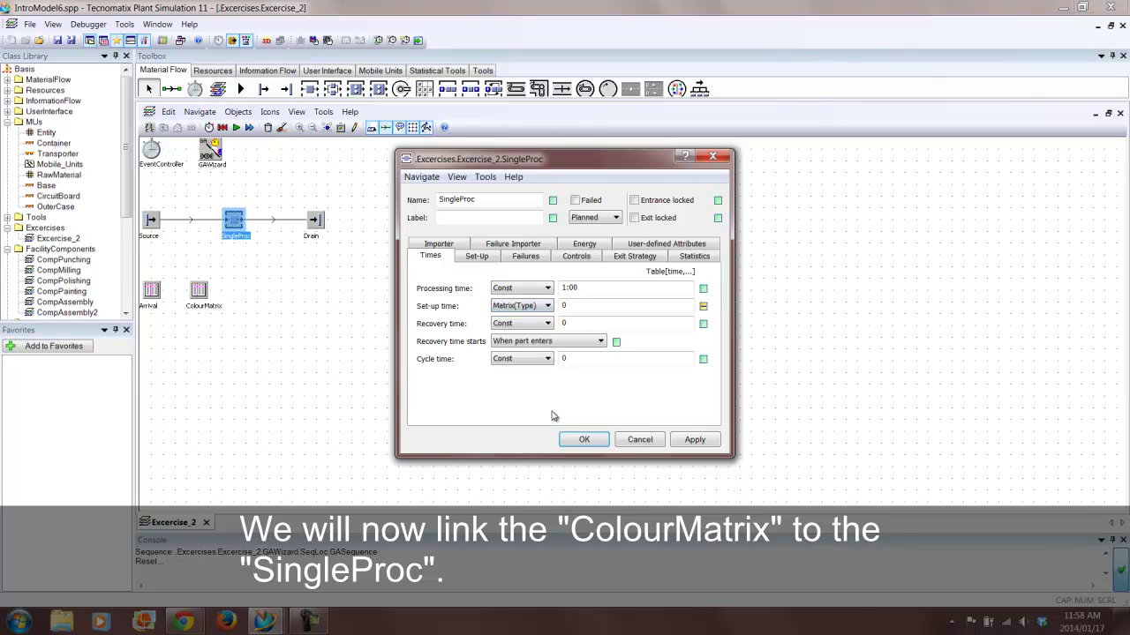
key(Tab)
click(693, 441)
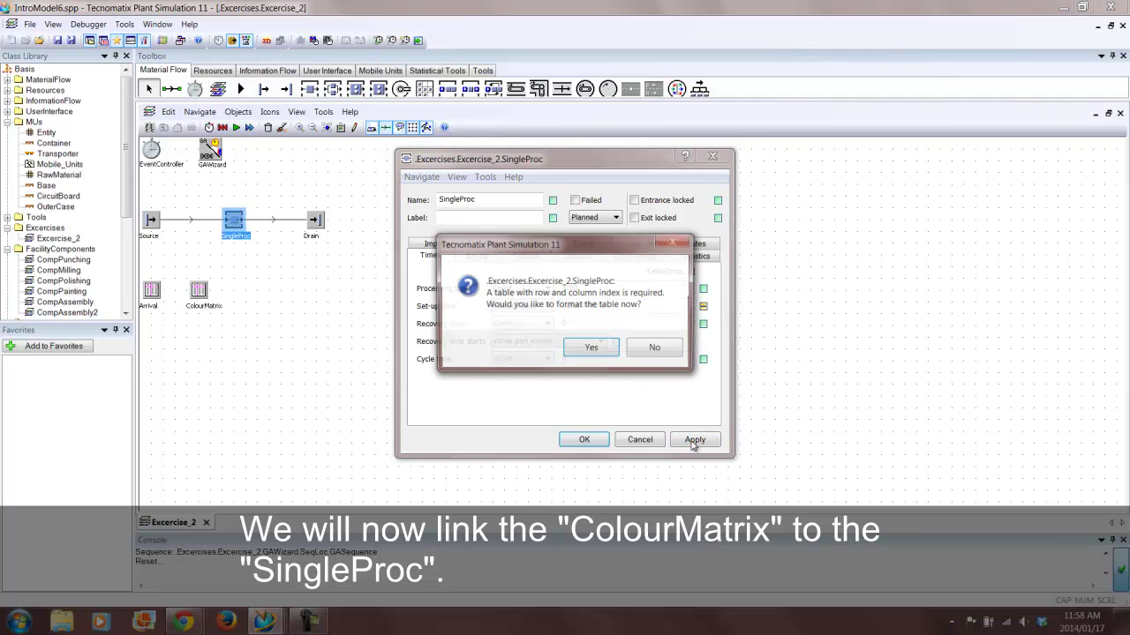
click(607, 354)
click(595, 438)
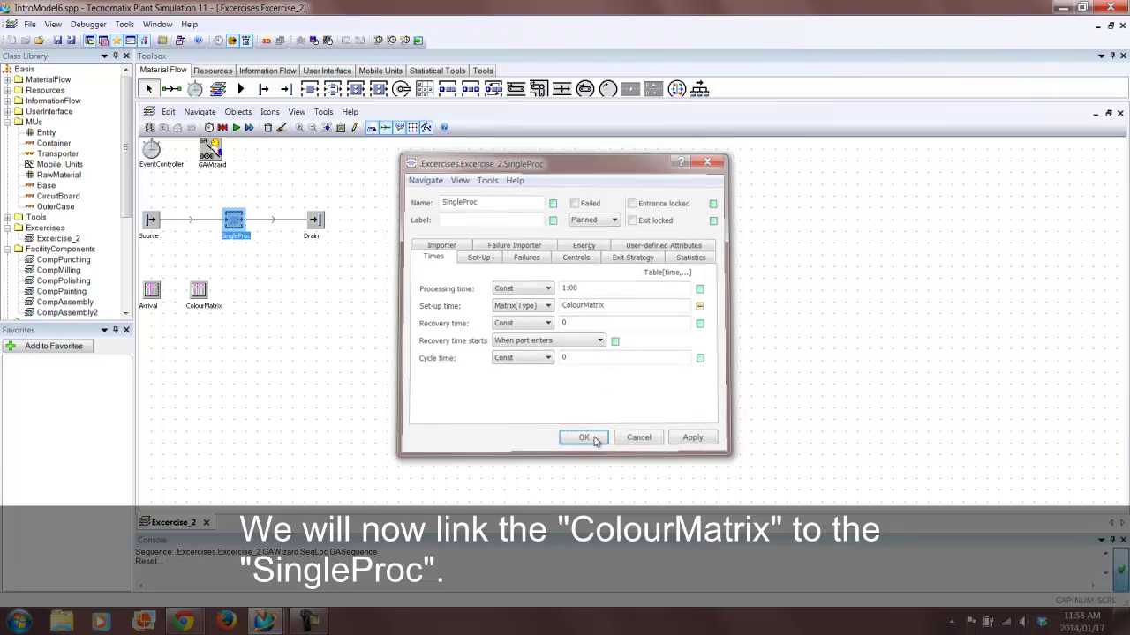
click(459, 381)
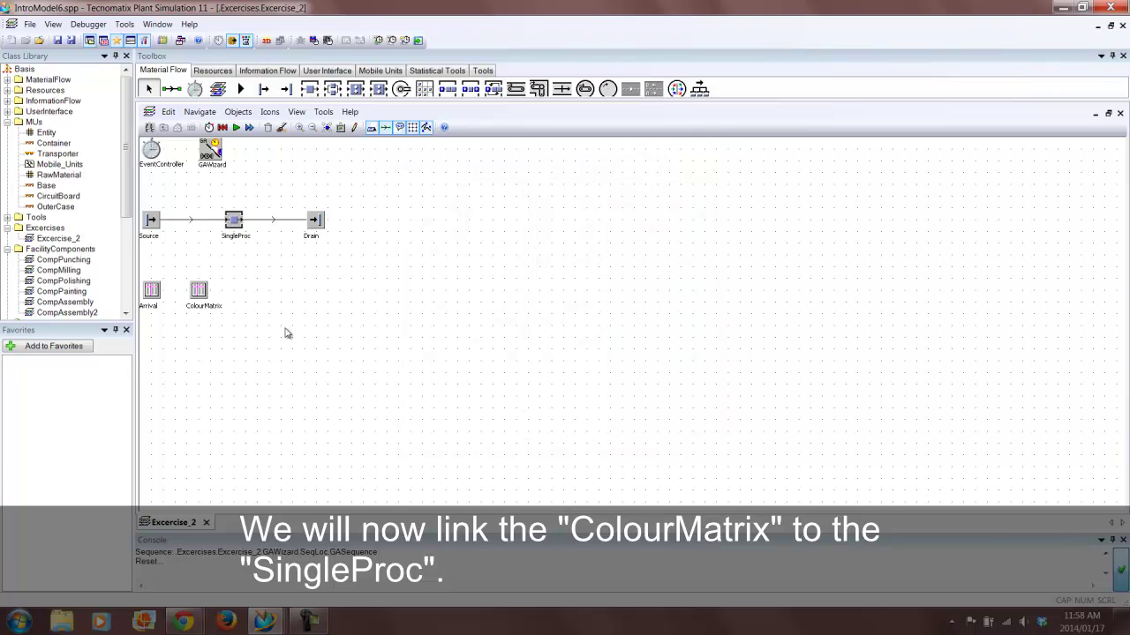
Open the ColourMatrix table and label columns 1 to 5 Black, Blue, Red, Silver and Gold.
double_click(201, 291)
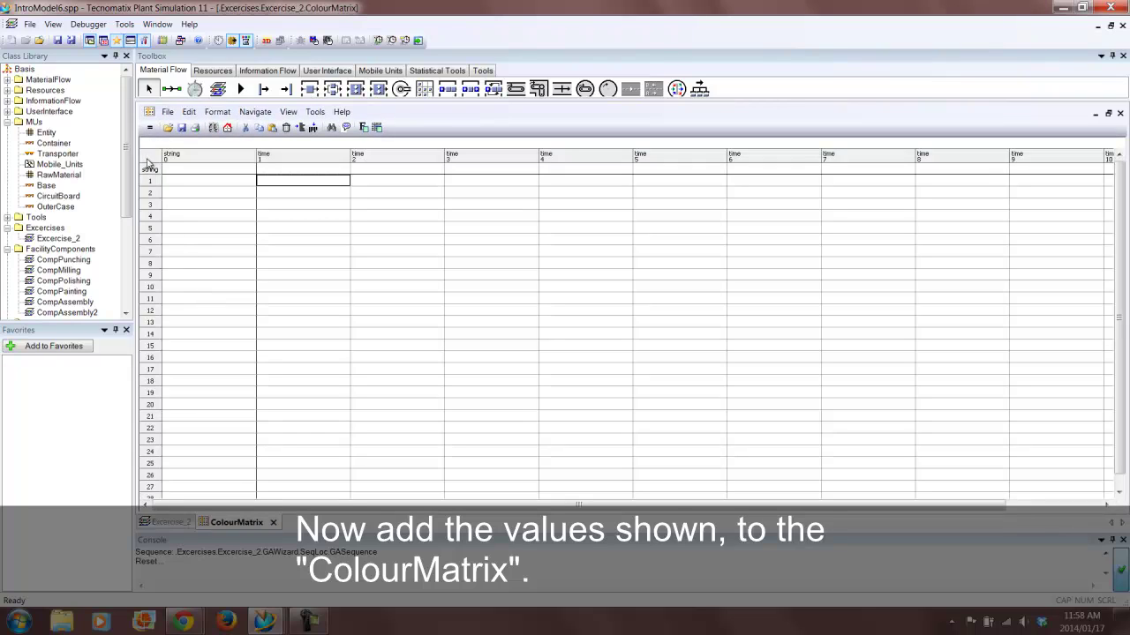
click(273, 170)
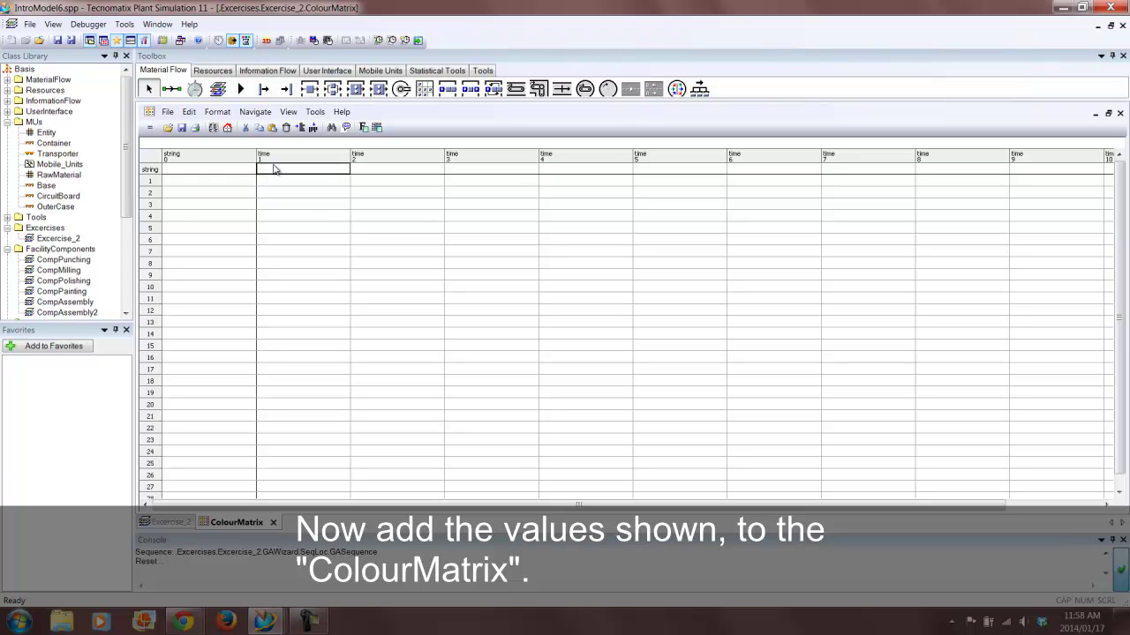
text(Black)
key(Tab)
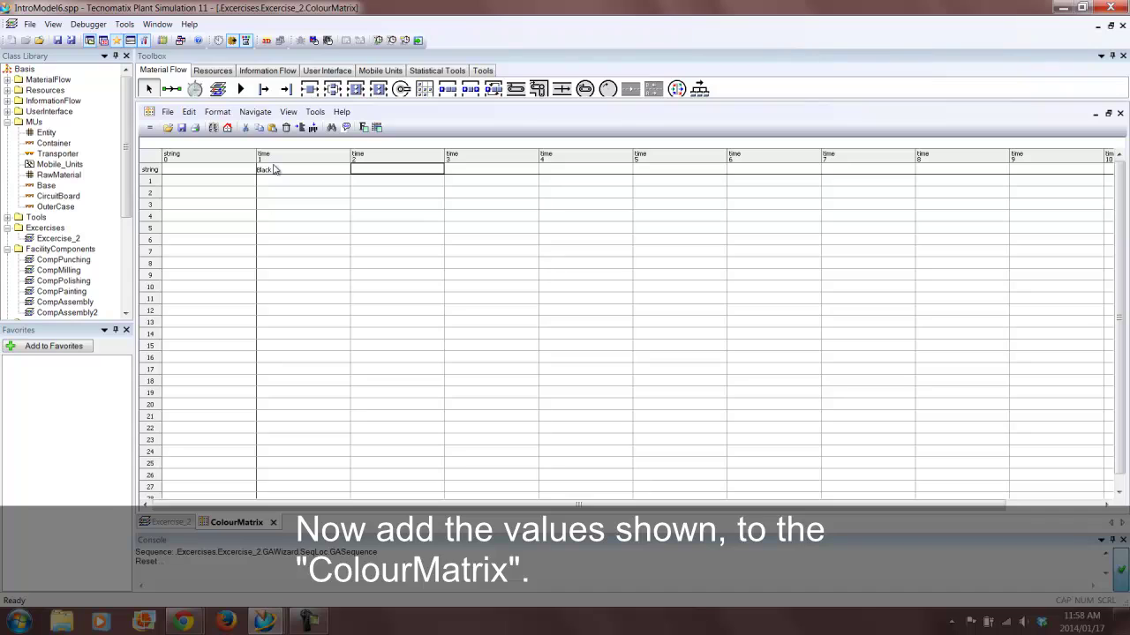
text(Blue)
key(Tab)
text(E)
key(Tab)
text(Silver)
key(Tab)
text(Go)
key(Return)
Label rows 1 to 5 of the ColourMatrix Black, Blue, Red, Silver and Gold in the row index column.
key(Left)
key(Left)
key(Left)
key(Left)
key(Left)
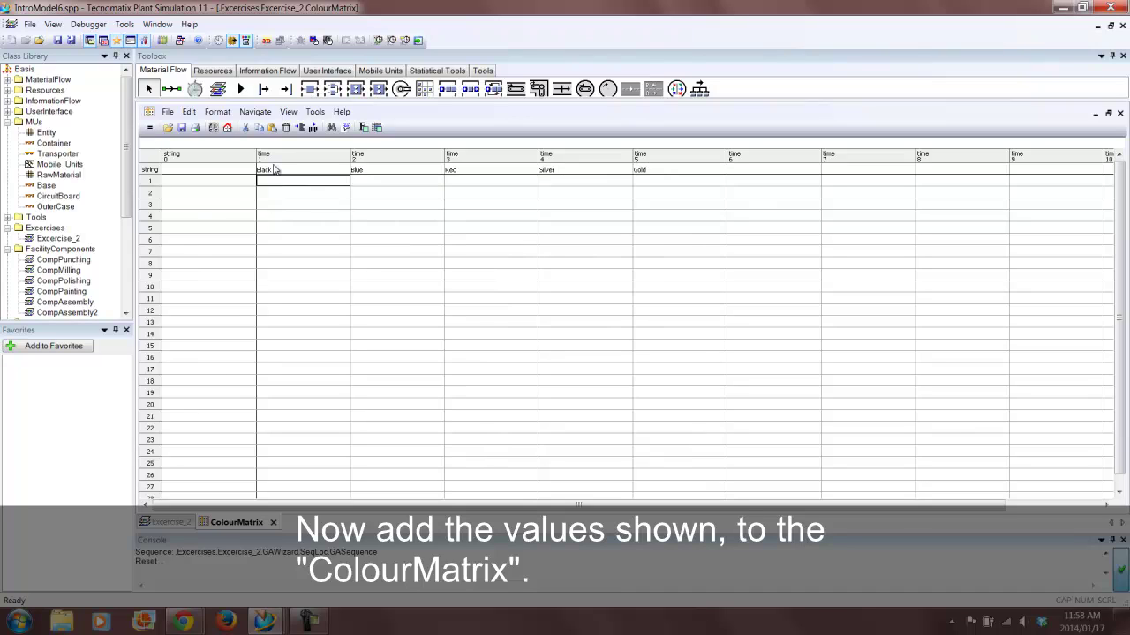
text(Black)
key(Return)
text(Blue)
key(Return)
text(Red)
key(Return)
text(Silver)
key(Return)
text(Gold)
key(Return)
Enter 0 in the diagonal cells of the ColourMatrix where row and column colours match, from Black to Gold.
key(Right)
key(Up)
key(Up)
key(Up)
key(Up)
key(Up)
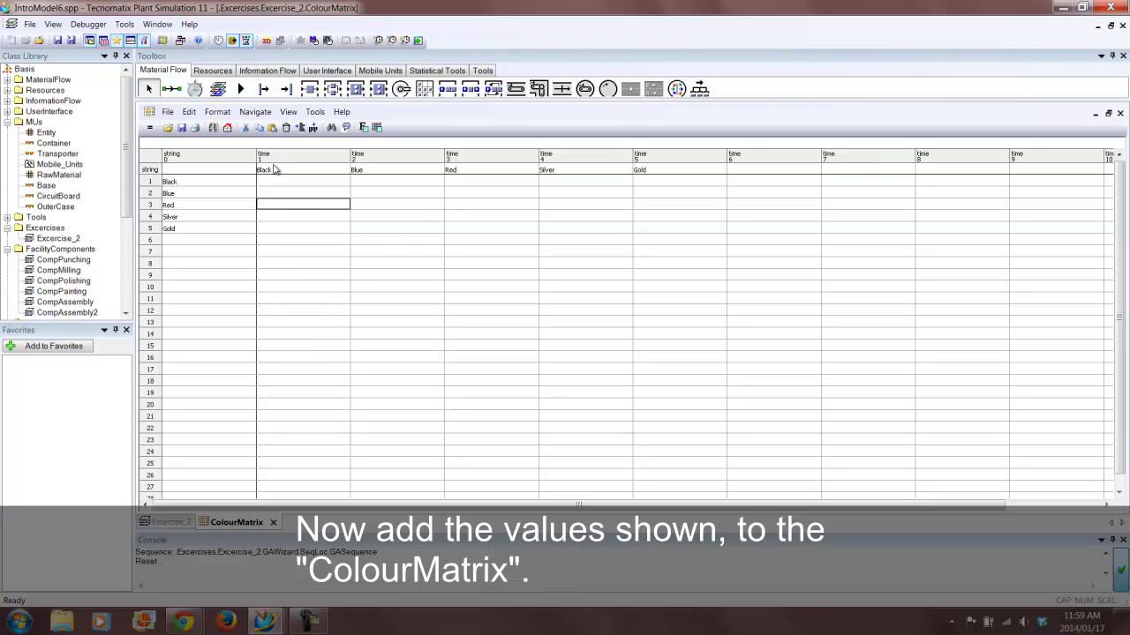
text(0)
key(Return)
key(Right)
text(0)
key(Return)
key(Right)
text(0)
key(Return)
key(Right)
text(0)
key(Return)
key(Right)
text(0)
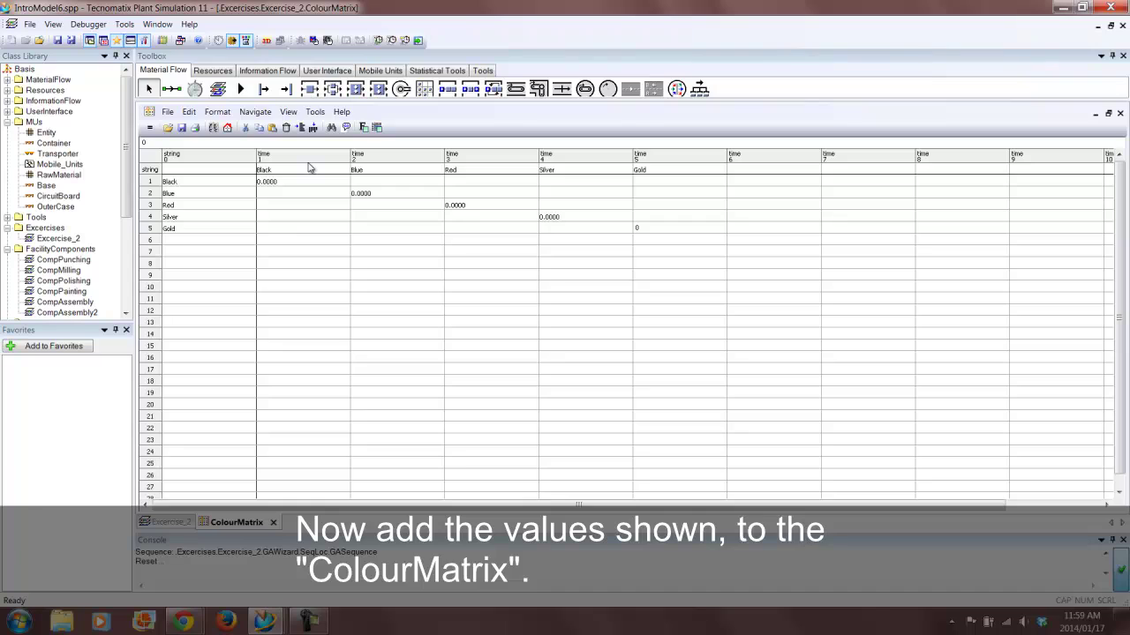
key(Return)
Label row 6 of the ColourMatrix with "-" in the row index column.
key(Left)
key(Left)
key(Left)
key(Left)
key(Left)
text(-)
key(Tab)
In the Black column of the ColourMatrix, enter 30 for Blue, 45 for Red and 15 for Silver.
key(Up)
key(Up)
key(Up)
key(Up)
text(30)
key(Return)
text(45)
key(Return)
text(15)
key(Return)
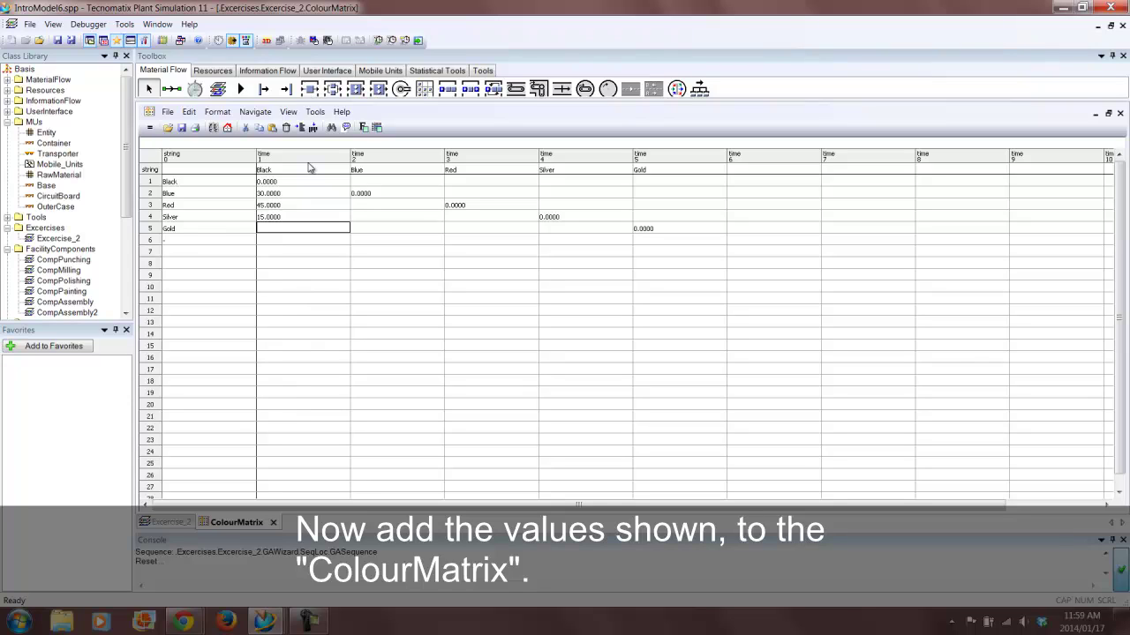
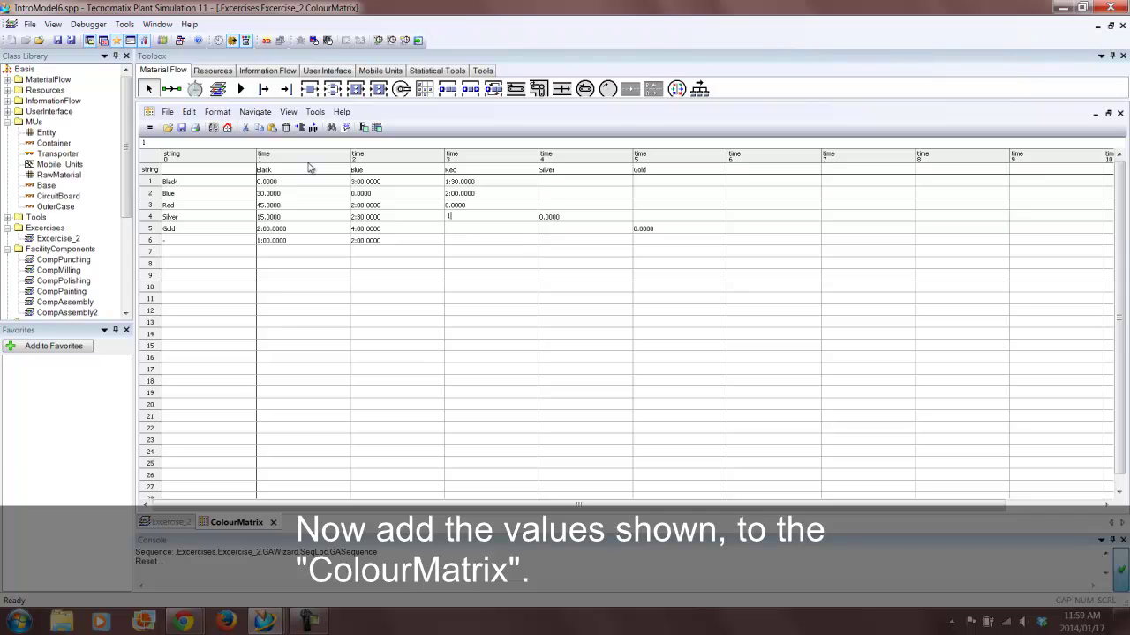
Complete the Red column of the ColourMatrix with 1:00 for Silver, 3:00 for Gold and 2:30 for the "-" row.
text(:)
key(Return)
text(3:)
key(Return)
text(2:30)
key(Return)
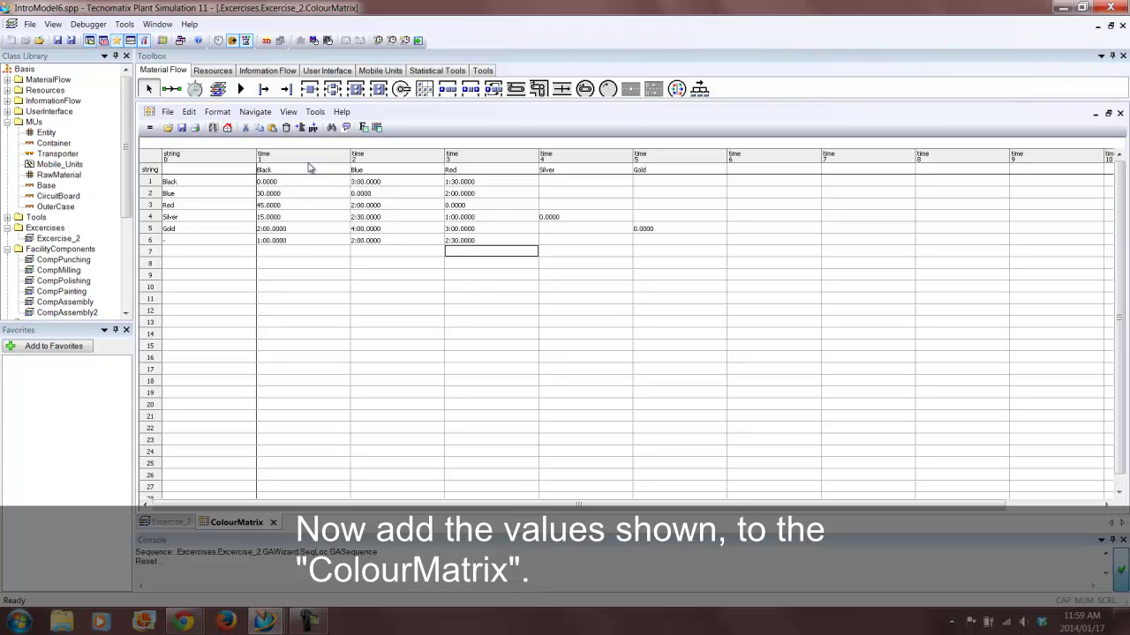
Fill the Silver column with 1:00 for Black, 2:00 for Blue, 1:30 for Red, 3:00 for Gold and 2:30 for the "-" row.
key(Right)
key(Up)
key(Up)
key(Up)
key(Up)
key(Up)
key(Up)
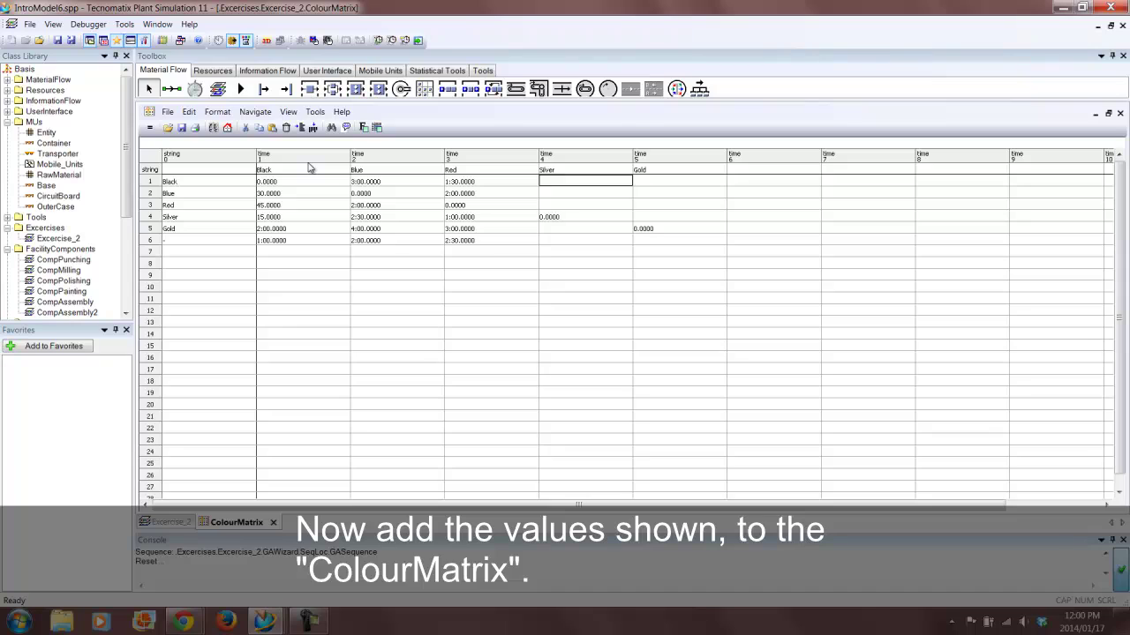
text(1)
key(Return)
text(2)
key(Up)
text(1:00)
key(Return)
text(2:00)
key(Return)
text(1)
key(Return)
key(Return)
text(3)
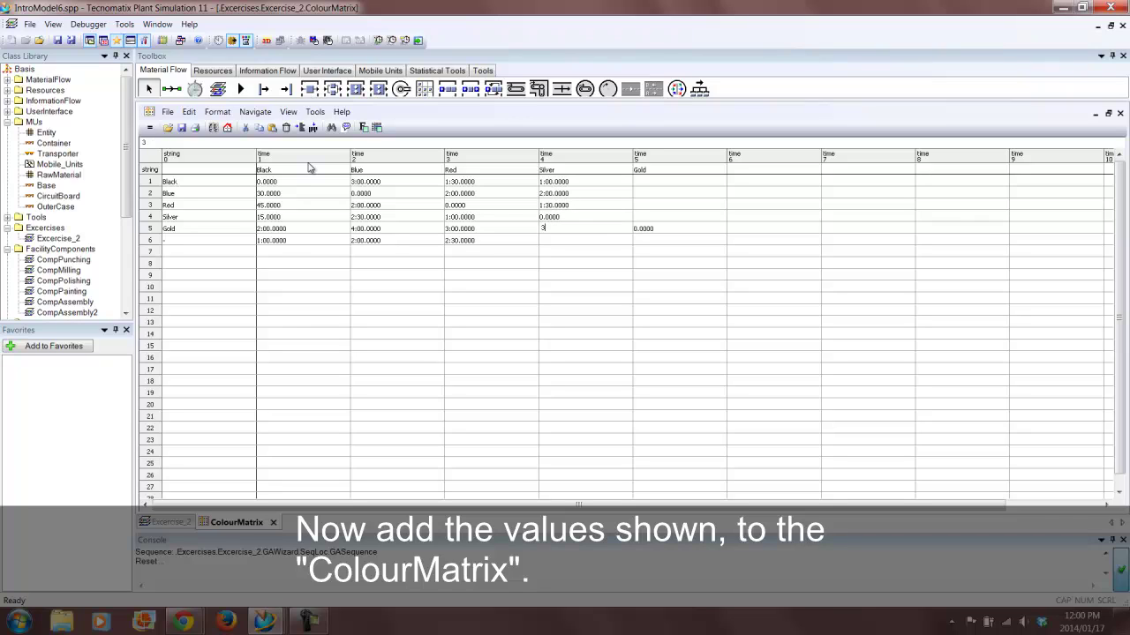
text(:)
key(Return)
text(3:)
key(Return)
Fill the Gold column with 2:00 for Black, 1:00 for Blue, 4:00 for Red, 3:00 for Silver and 3:00 for "-".
key(Right)
key(Up)
key(Up)
key(Up)
key(Up)
key(Up)
key(Up)
text(2:)
key(Return)
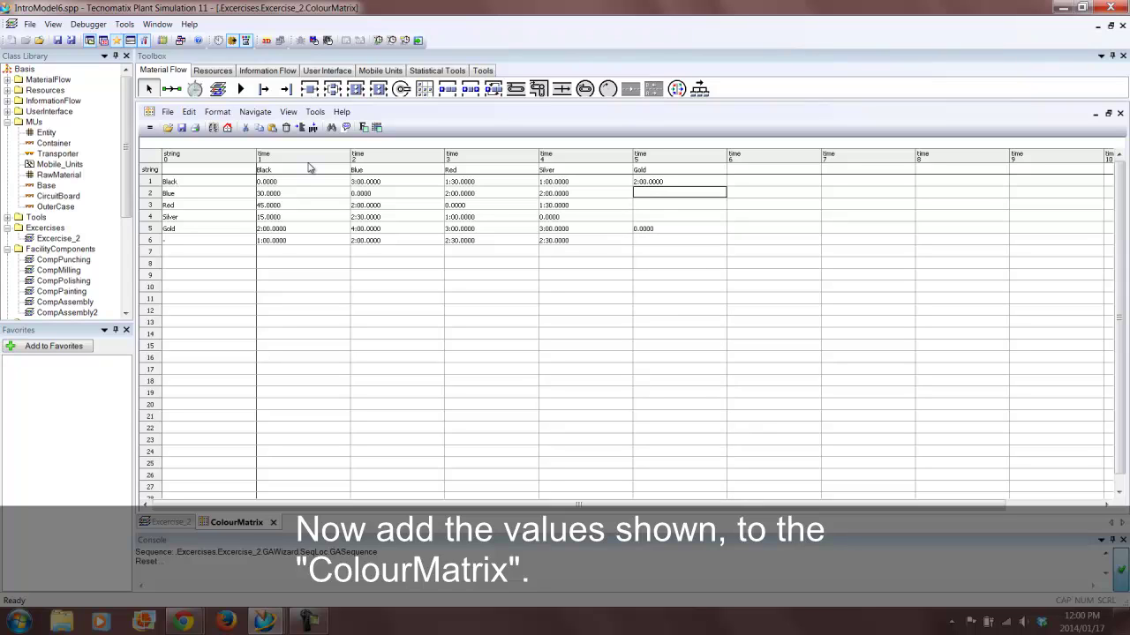
text(1:)
key(Return)
text(4:)
key(Return)
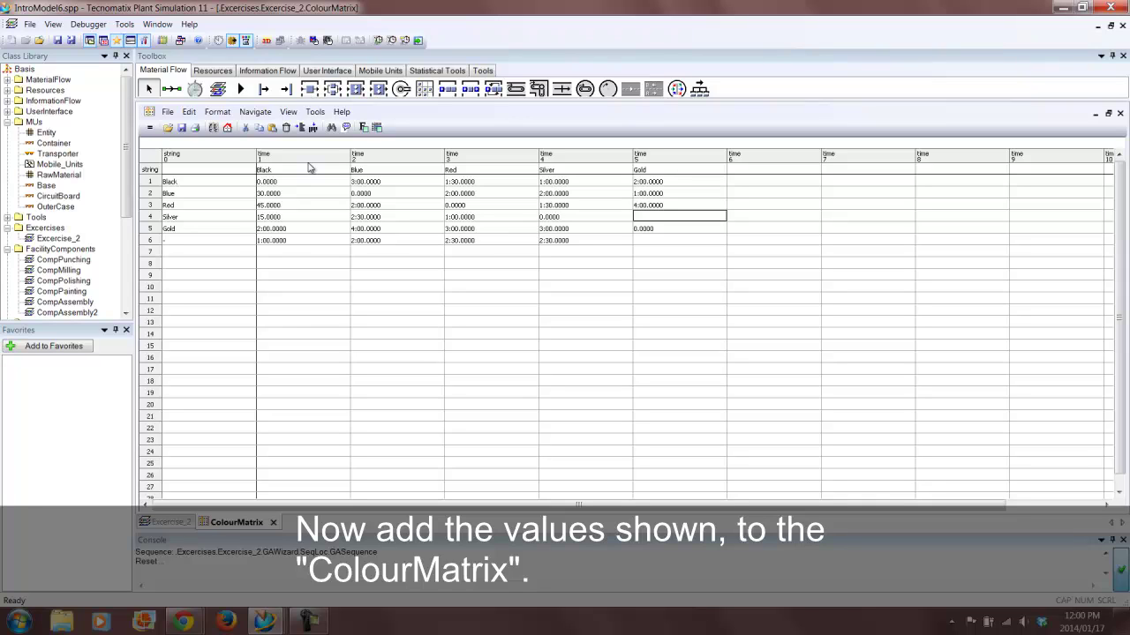
text(3:)
key(Return)
key(Return)
text(3:)
key(Return)
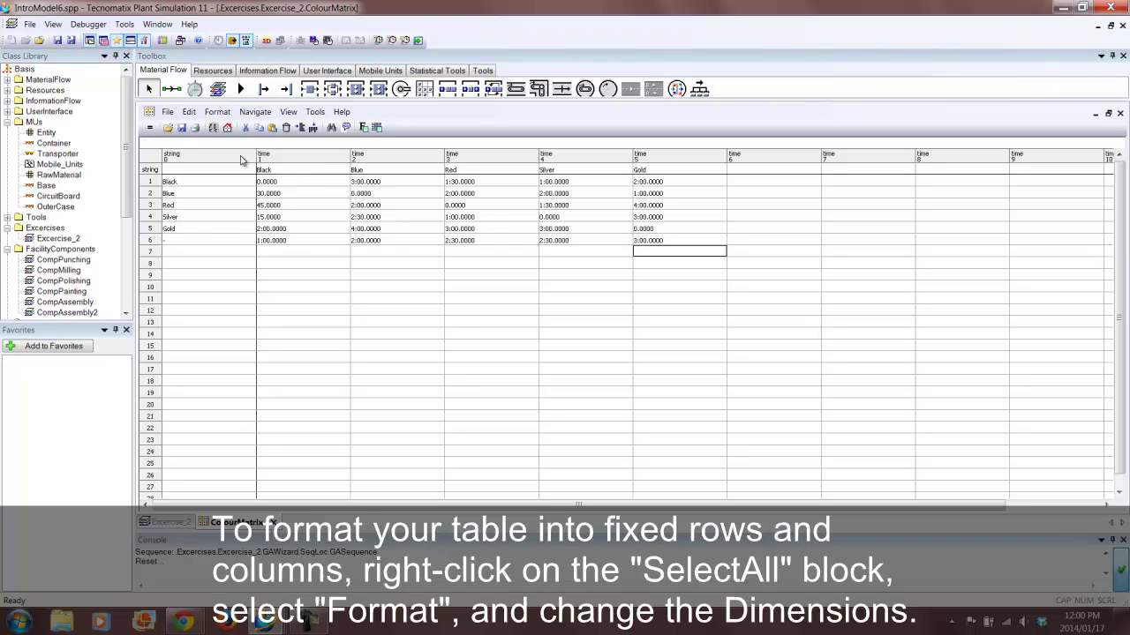
Format the whole ColourMatrix table to 7 rows and 7 columns with a column width of 10.
right_click(150, 160)
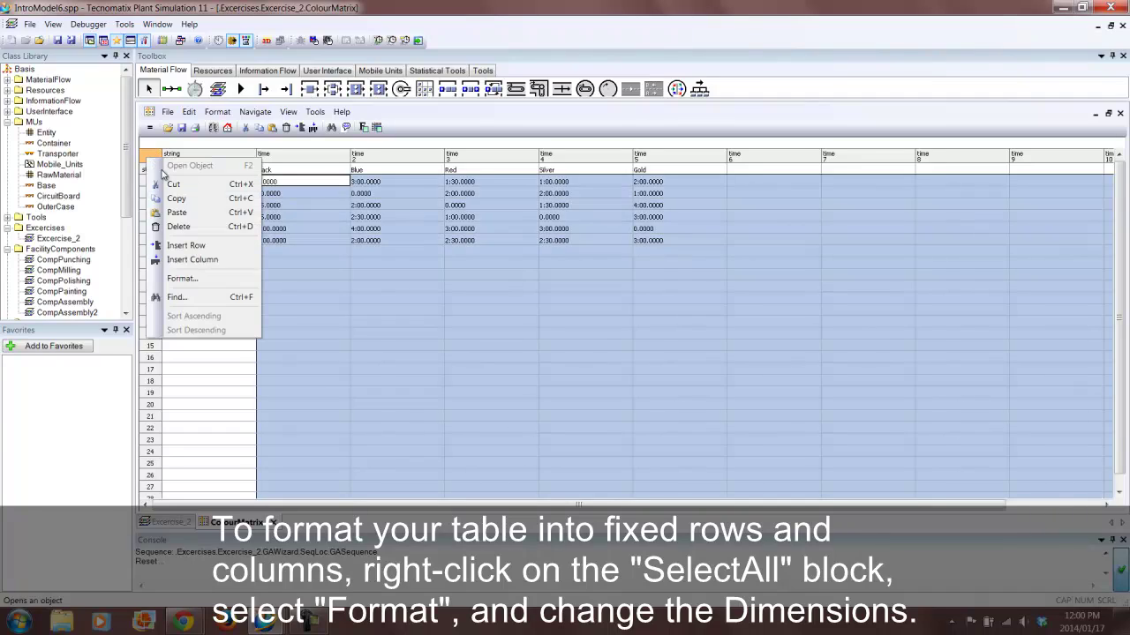
click(182, 277)
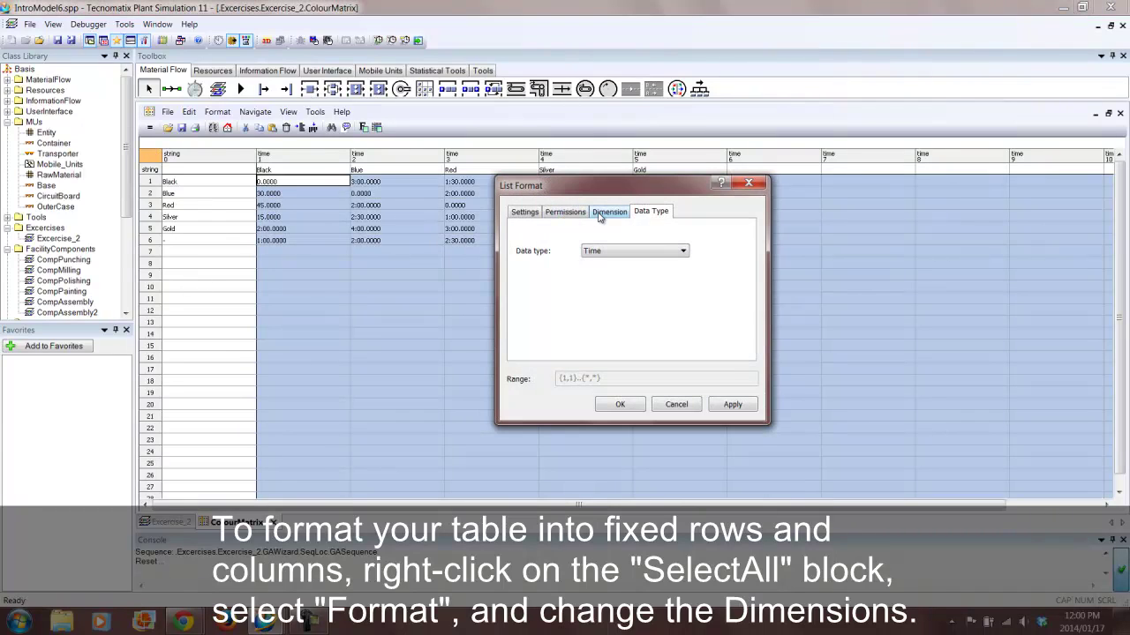
click(601, 216)
text(7)
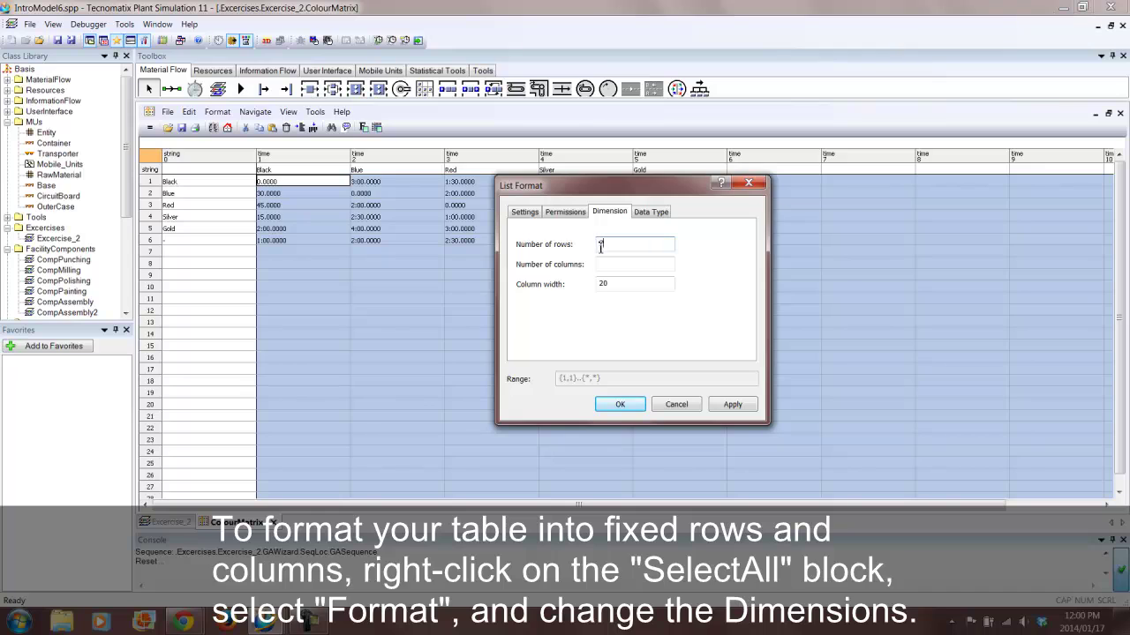
click(607, 263)
text(7)
click(602, 282)
text(10)
click(723, 405)
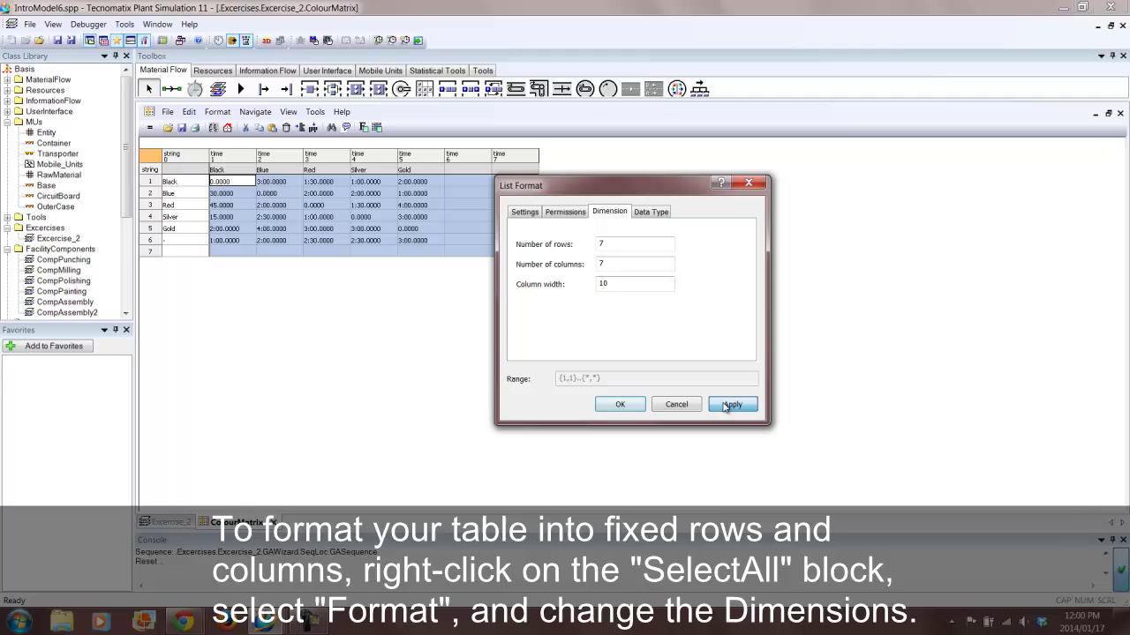
click(618, 404)
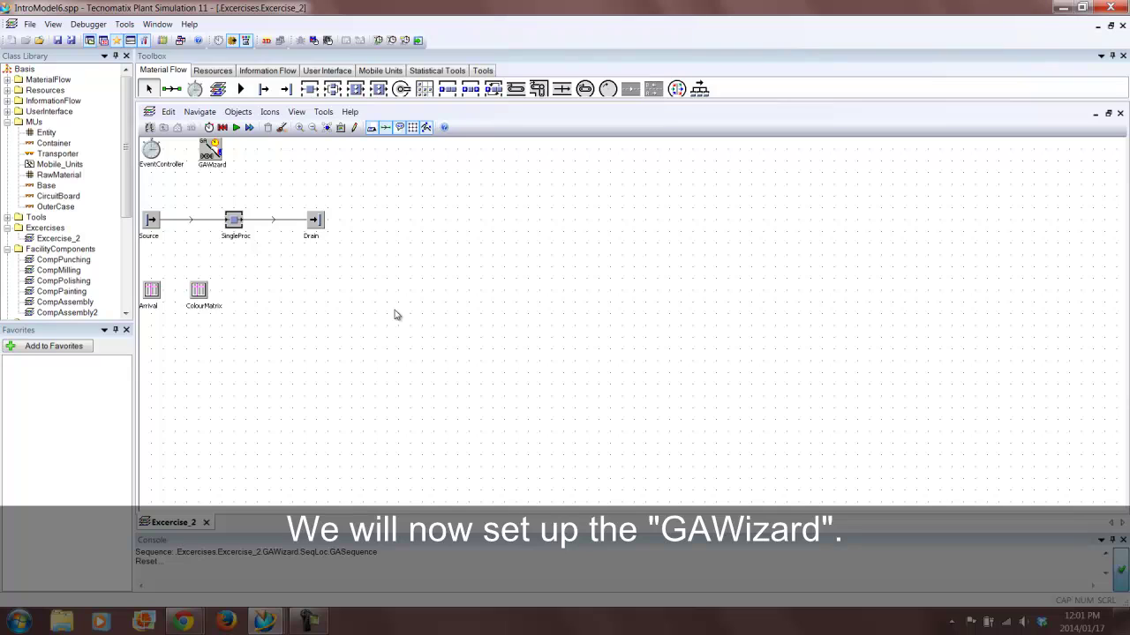
Assign the Arrival table to the GAWizard as its optimization parameter.
key(shift)
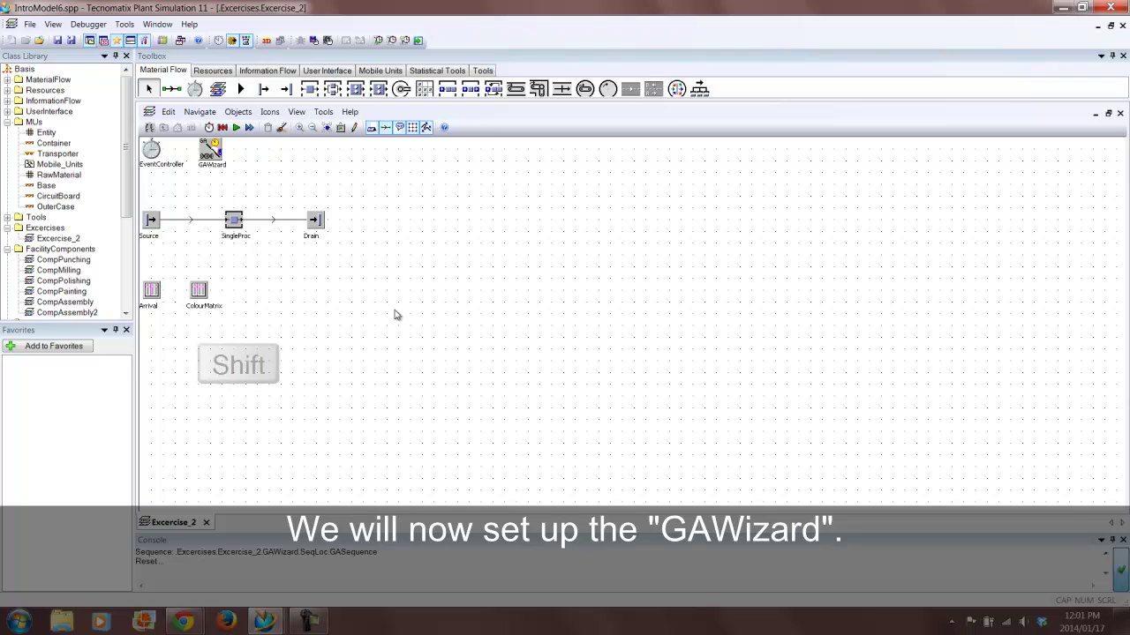
shift+click(153, 297)
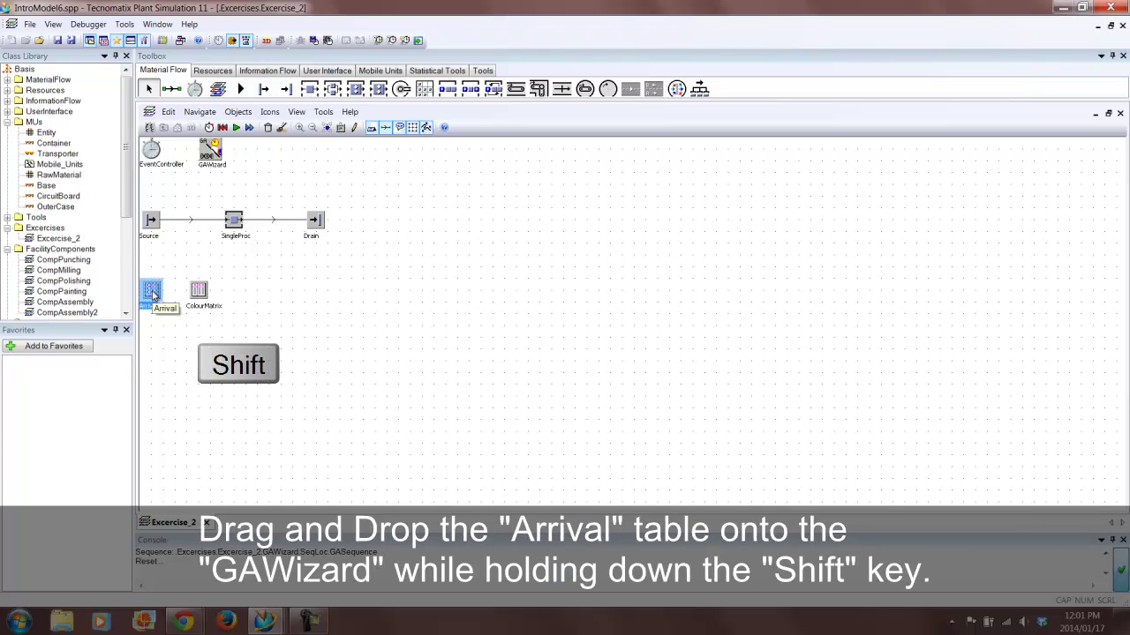
drag(152, 298, 212, 151)
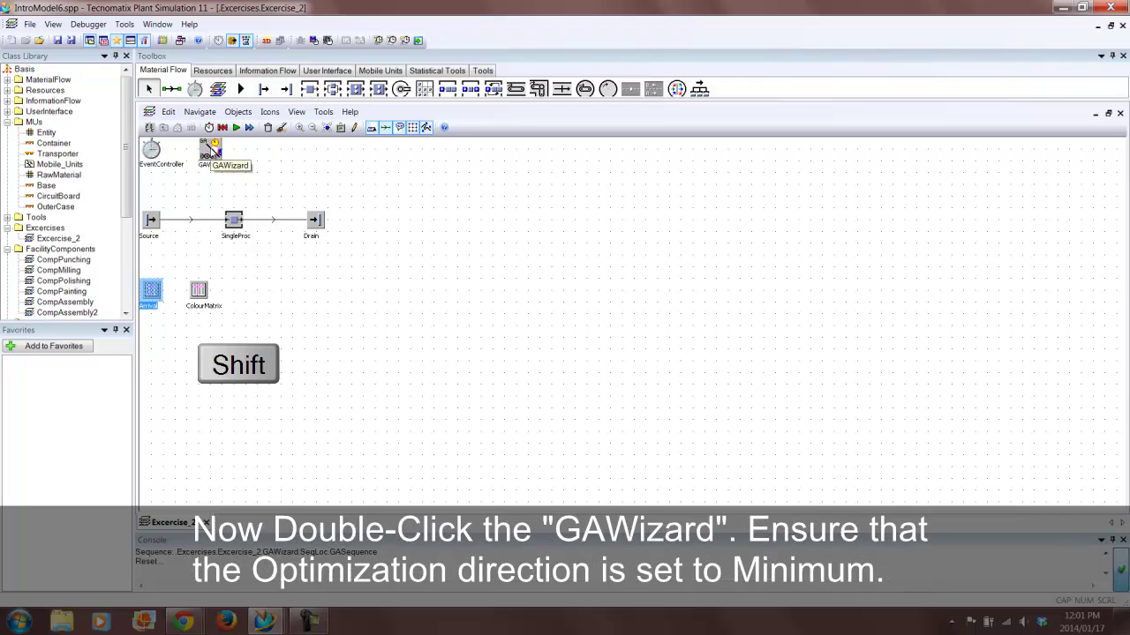
Set the GAWizard's number of generations to 20 and size of generation to 50, and apply the settings.
double_click(212, 151)
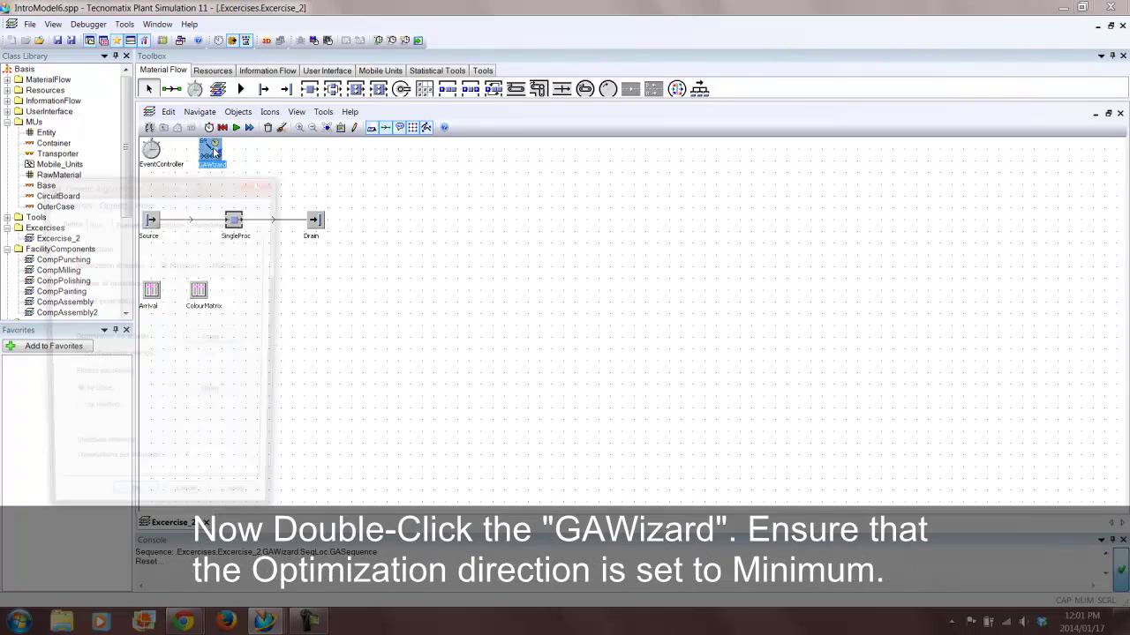
drag(176, 189, 551, 161)
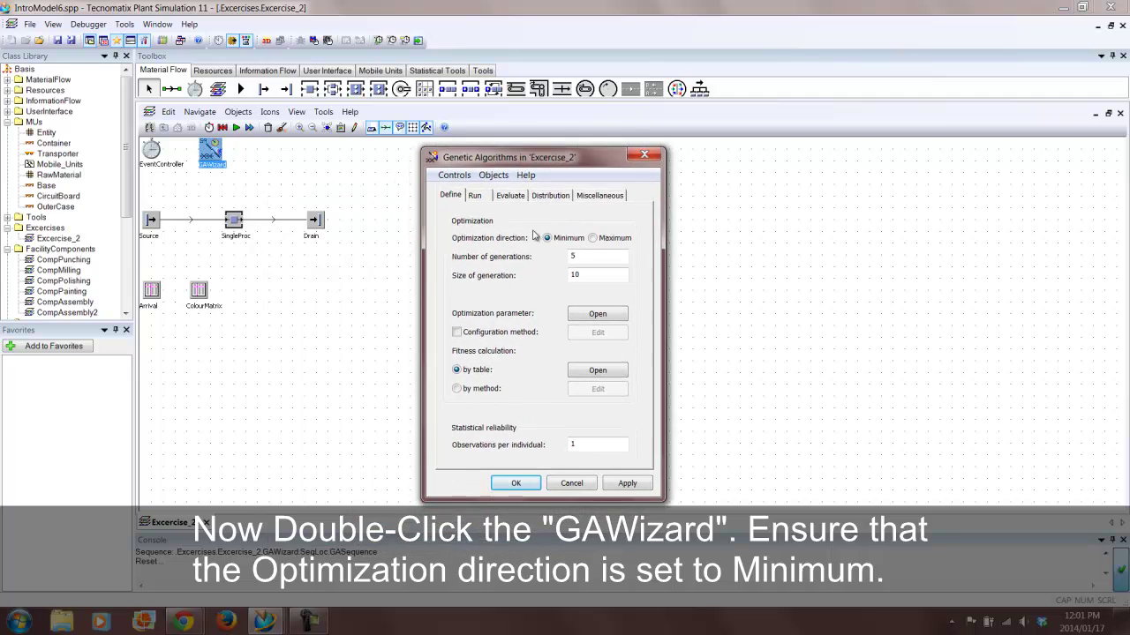
click(581, 257)
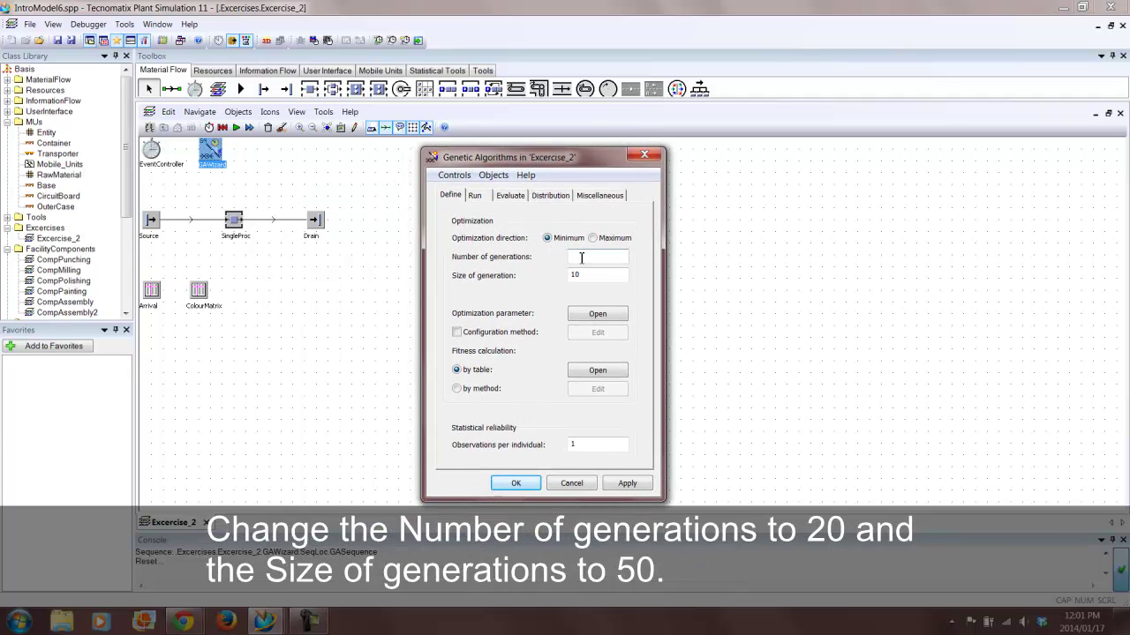
text(20)
key(Return)
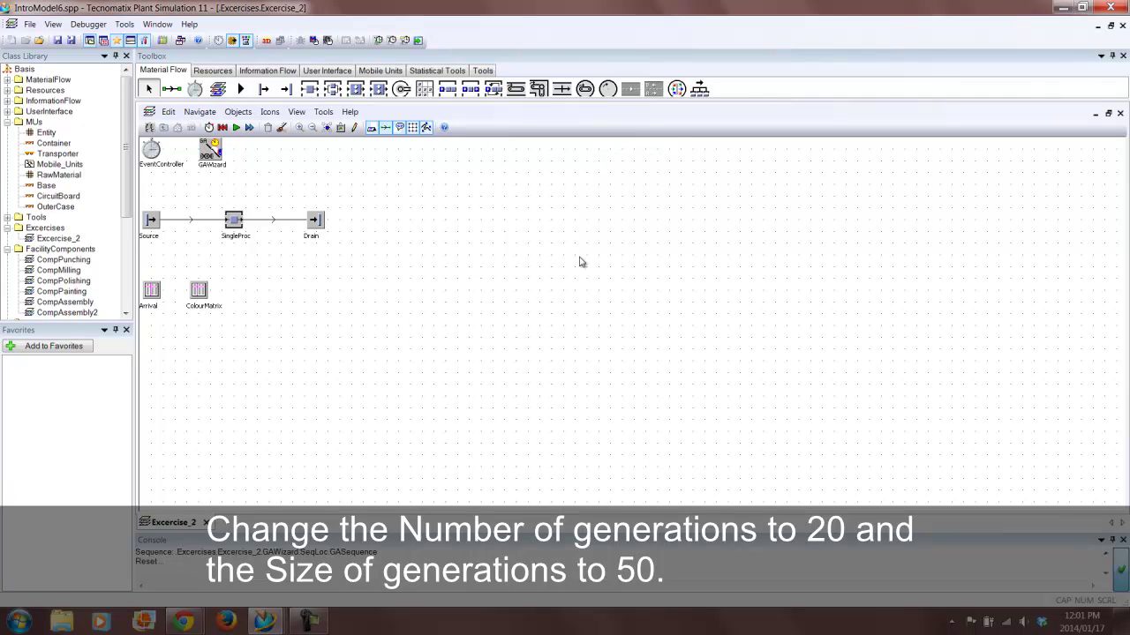
double_click(219, 154)
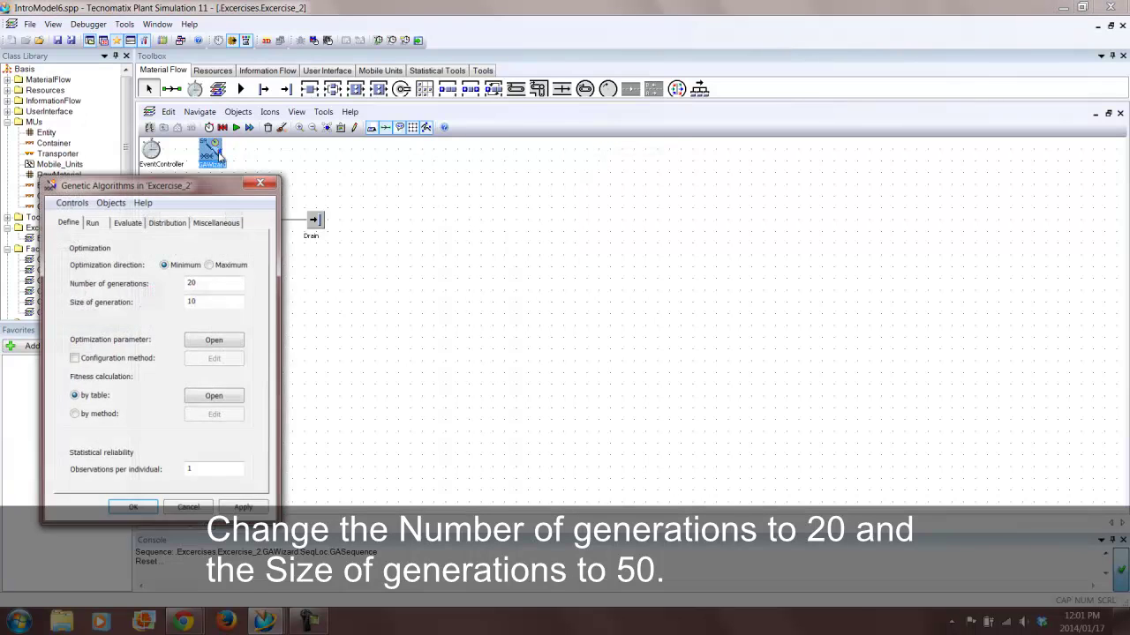
drag(234, 176, 657, 157)
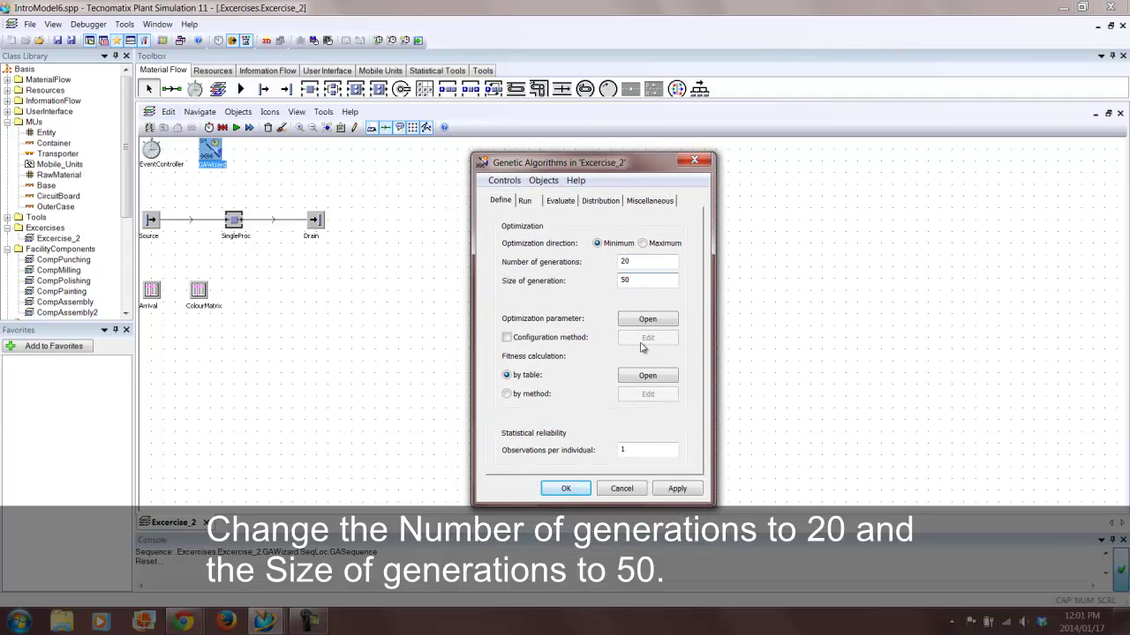
click(678, 488)
Check the GAWizard's optimization parameter table, close it and open the fitness calculation table.
click(647, 320)
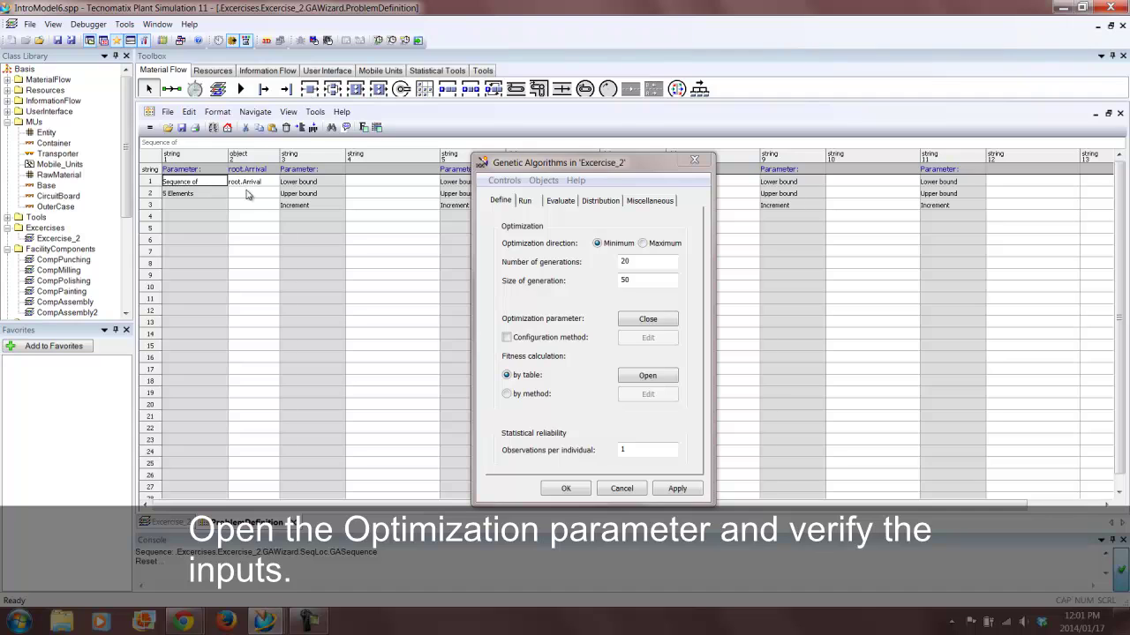
click(648, 324)
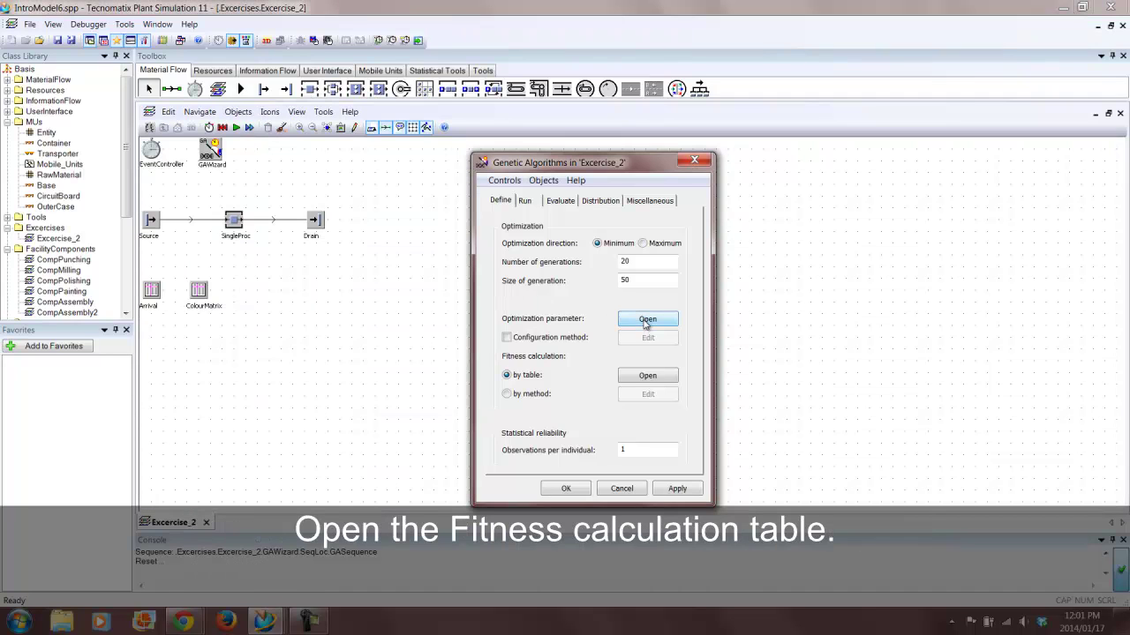
click(646, 375)
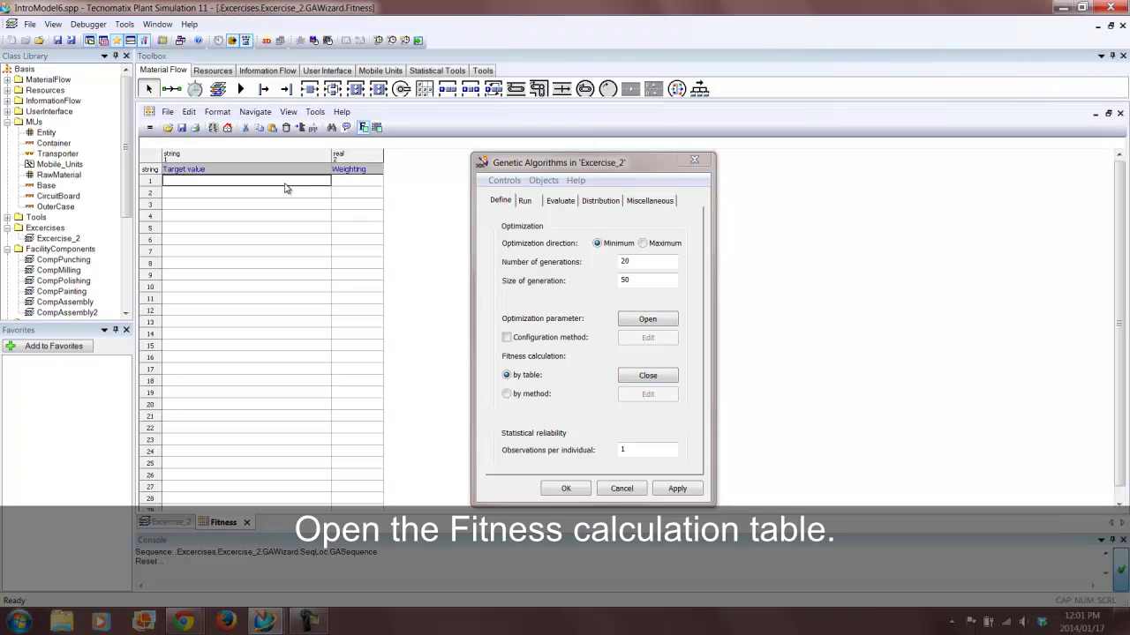
Return to the Excercise_2 frame, display the EventController's attributes and methods, and close the list.
click(169, 522)
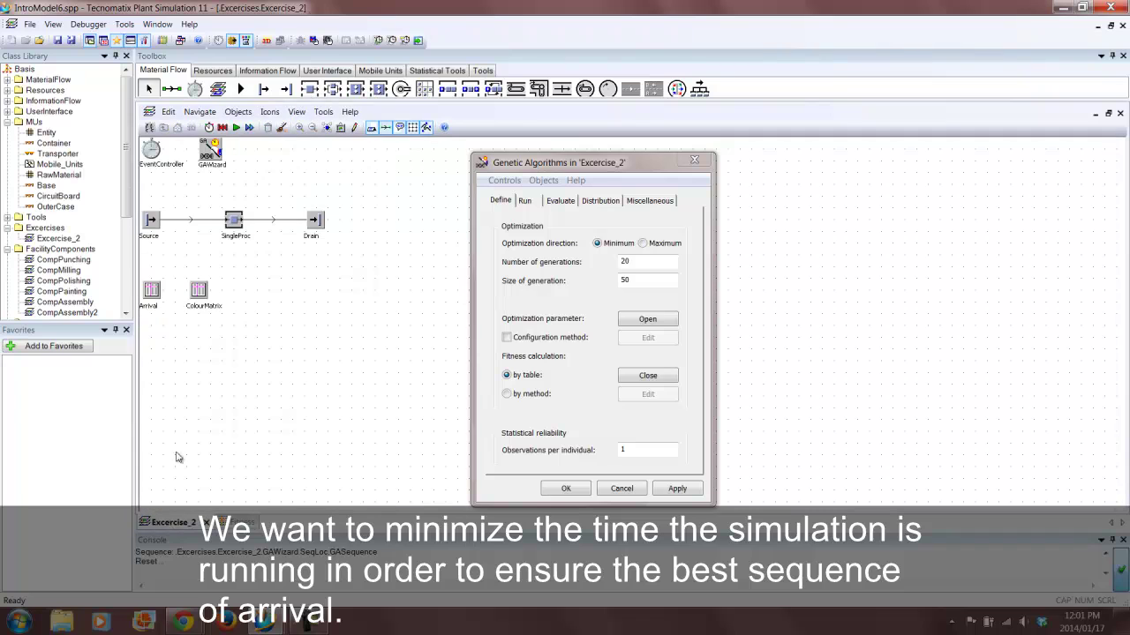
click(156, 160)
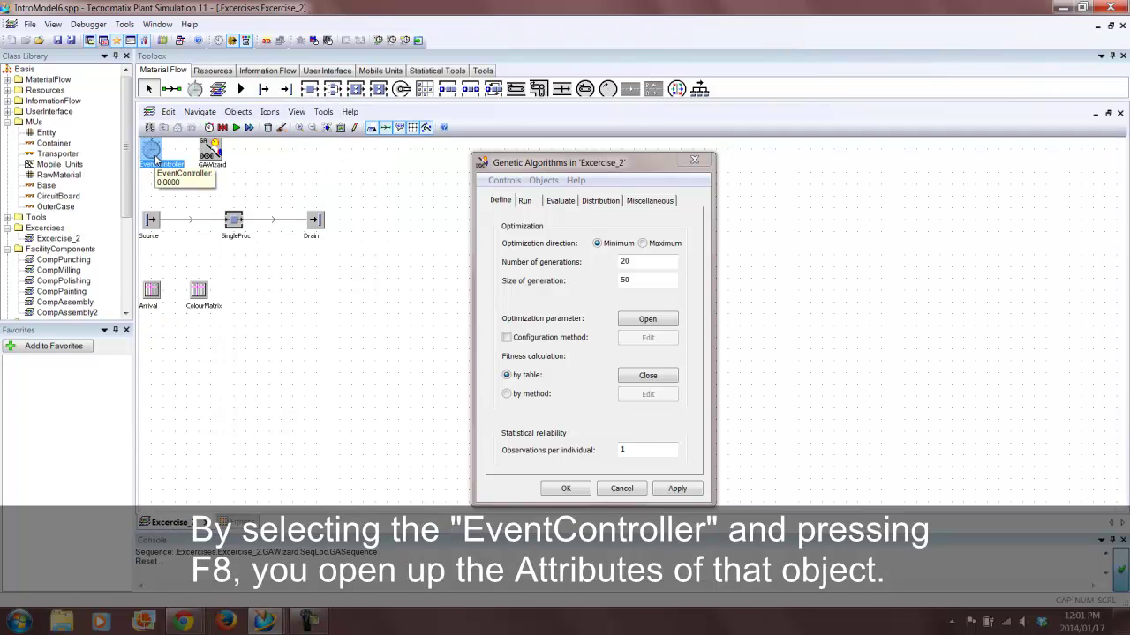
key(F8)
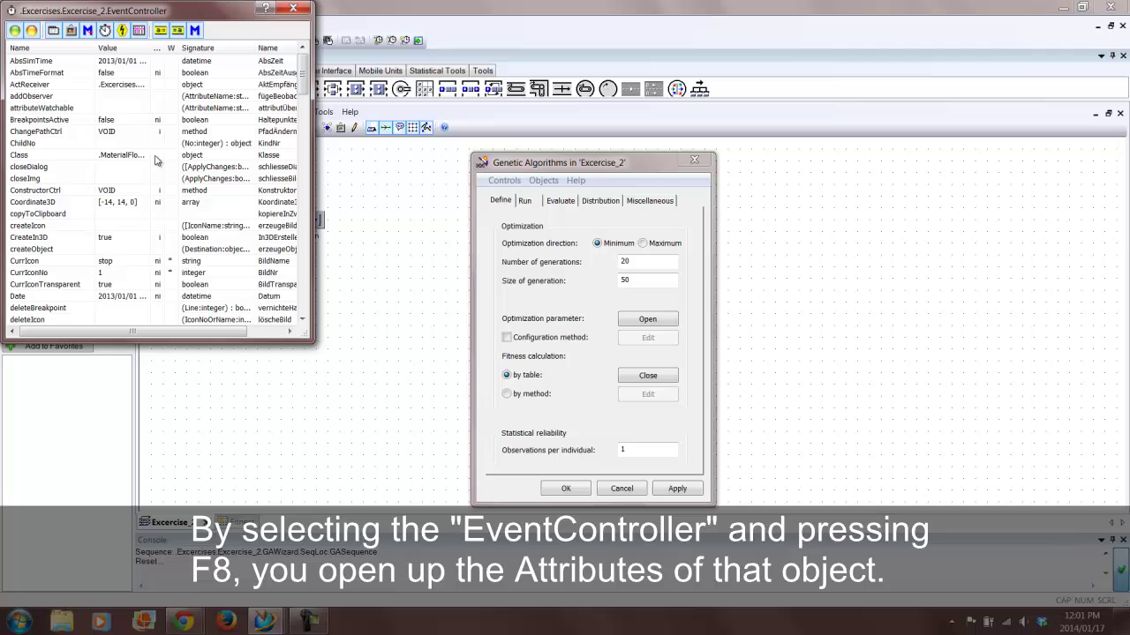
click(293, 10)
Reopen the EventController's attributes and methods and locate the SimTime attribute.
right_click(156, 158)
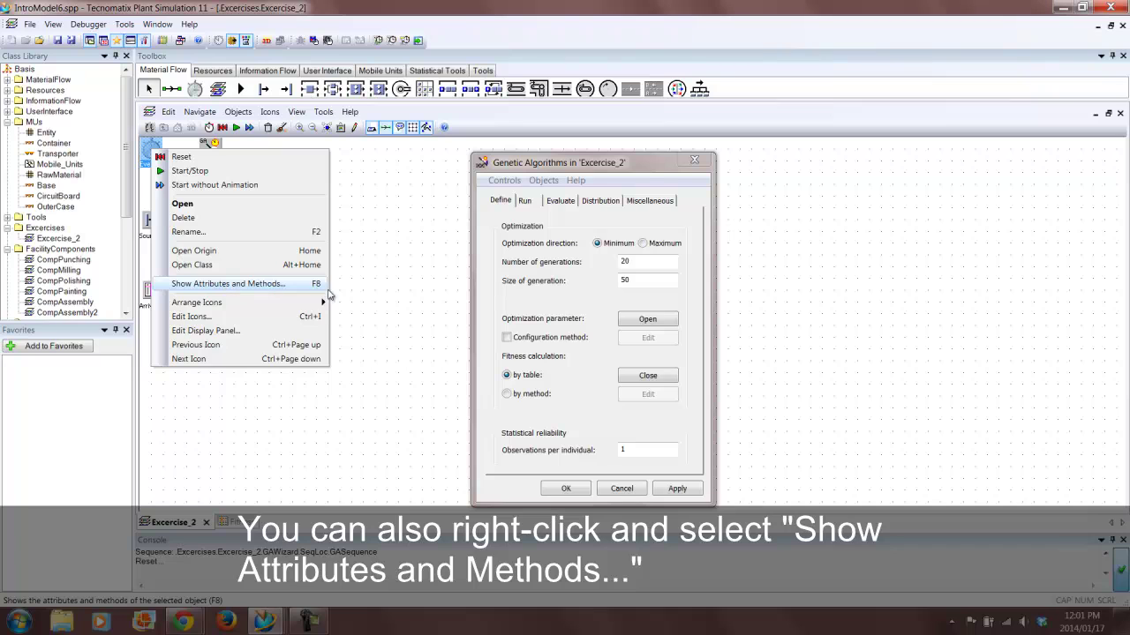
click(258, 284)
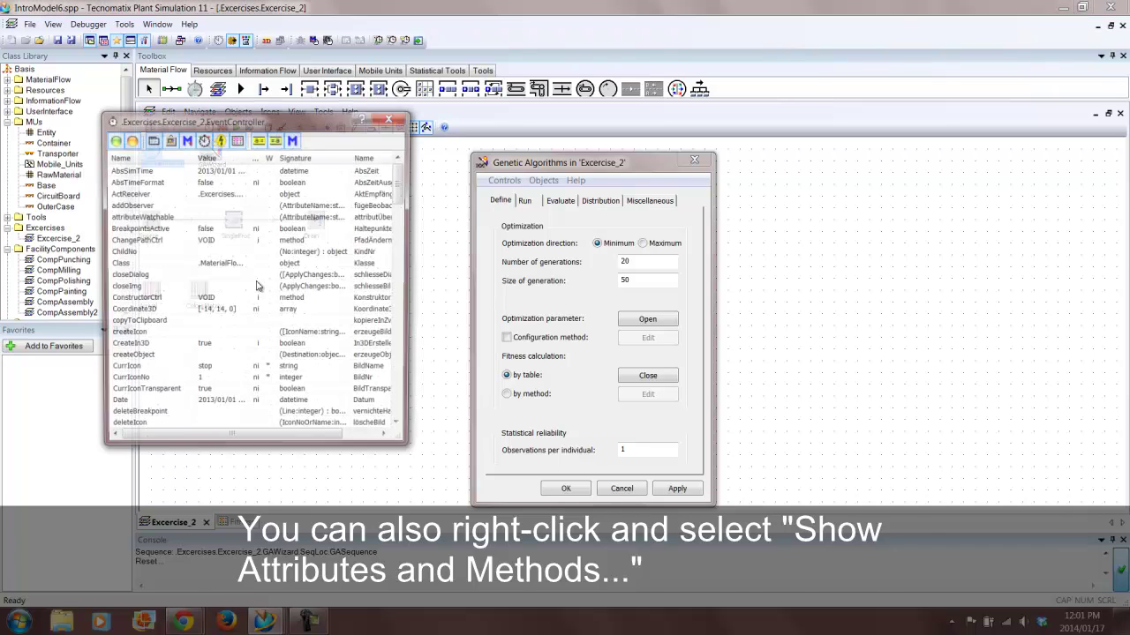
drag(404, 182, 390, 370)
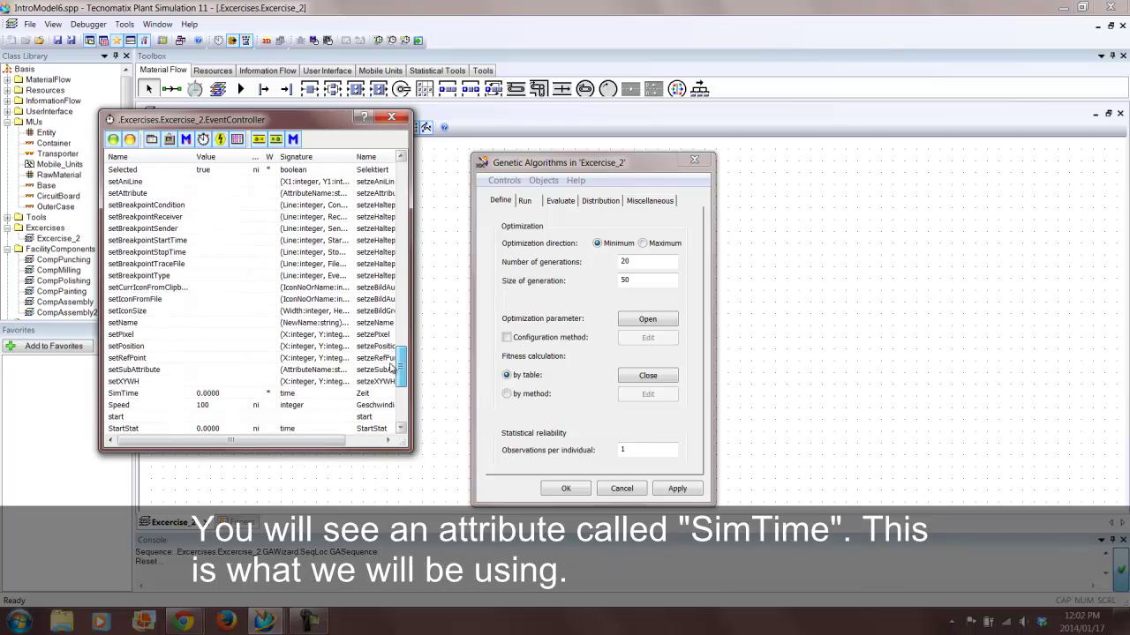
click(121, 397)
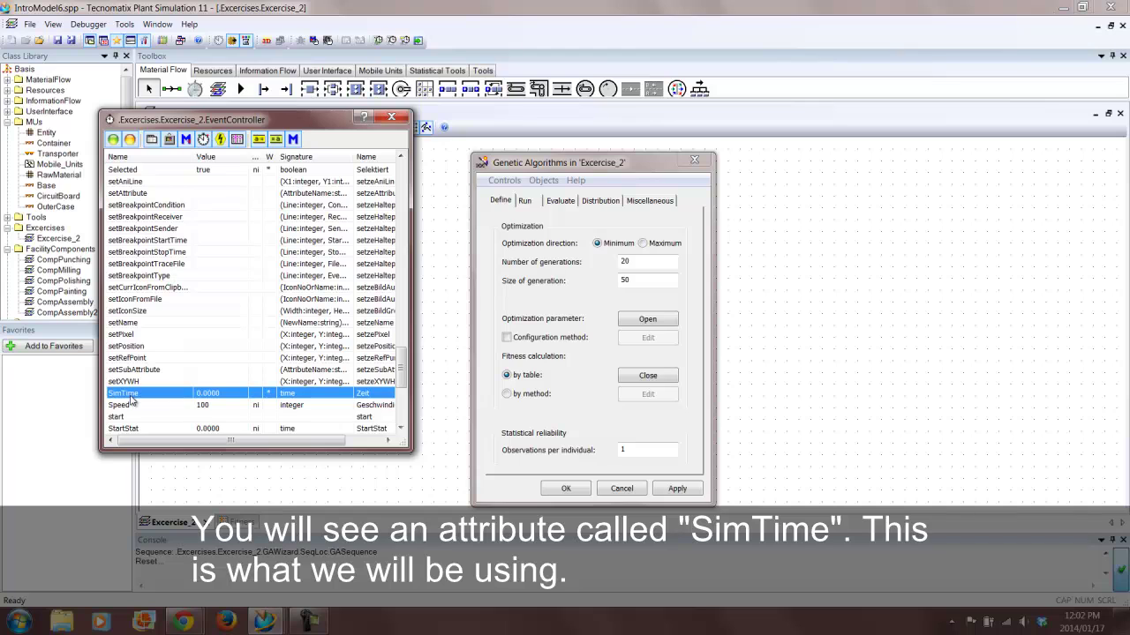
key(F1)
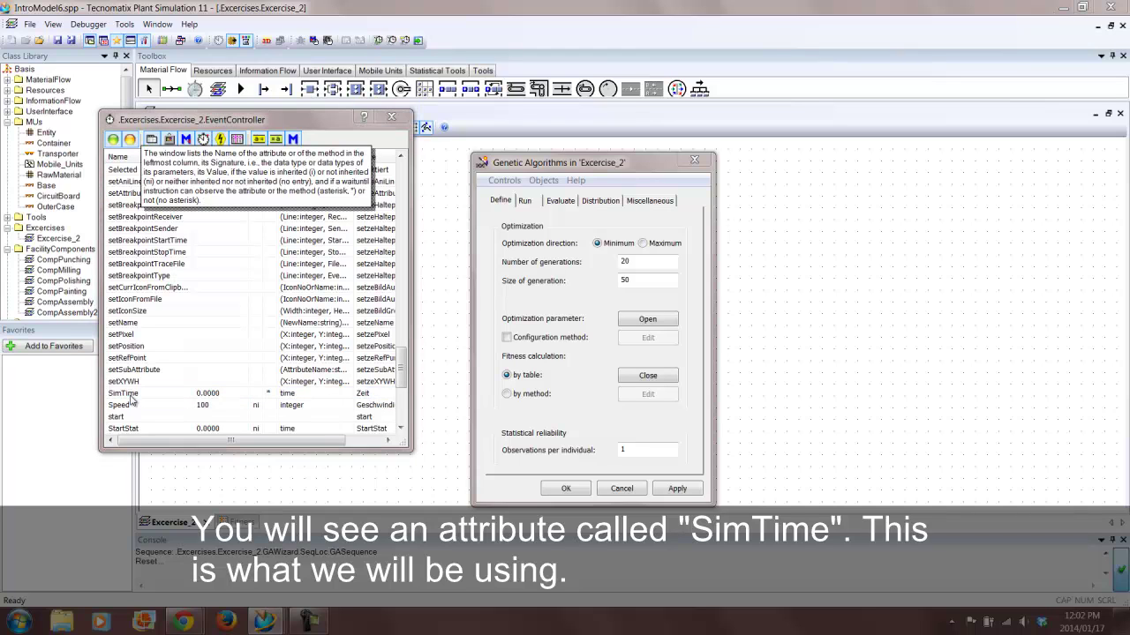
Close the EventController's attribute list and define the fitness table with target value root.EventController.SimTime and weighting 1, closing the table when complete.
click(131, 398)
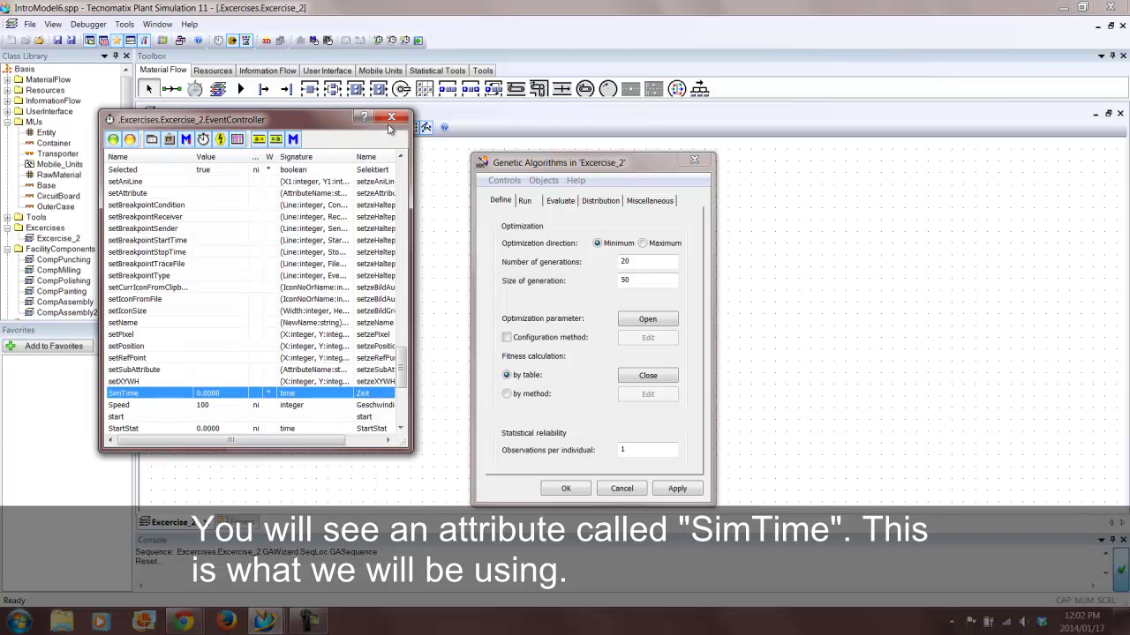
click(394, 117)
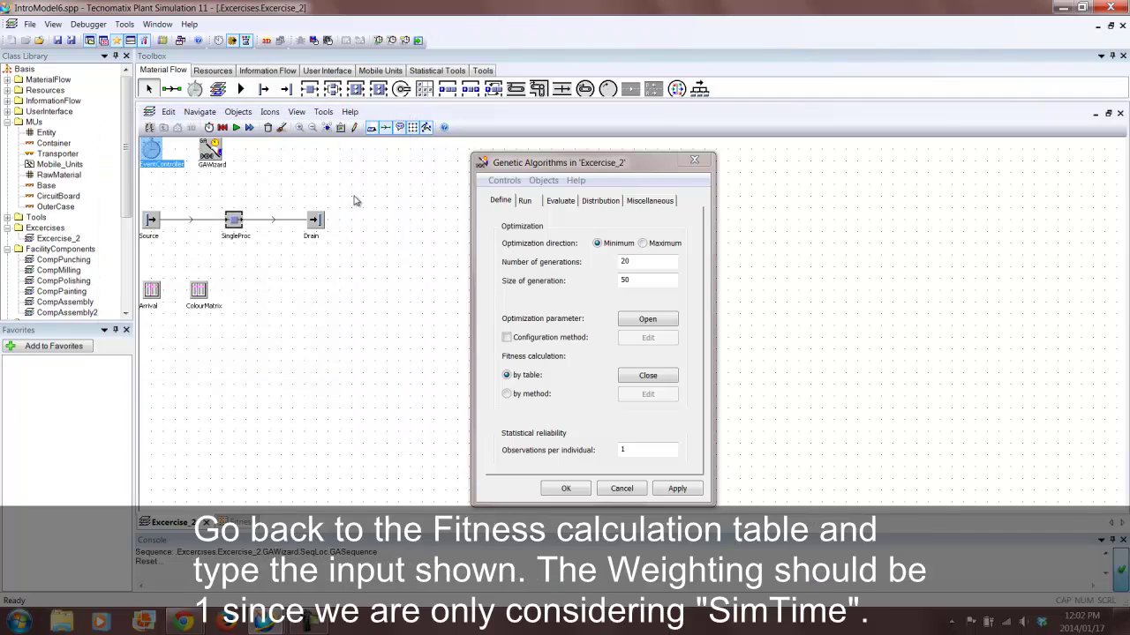
click(231, 520)
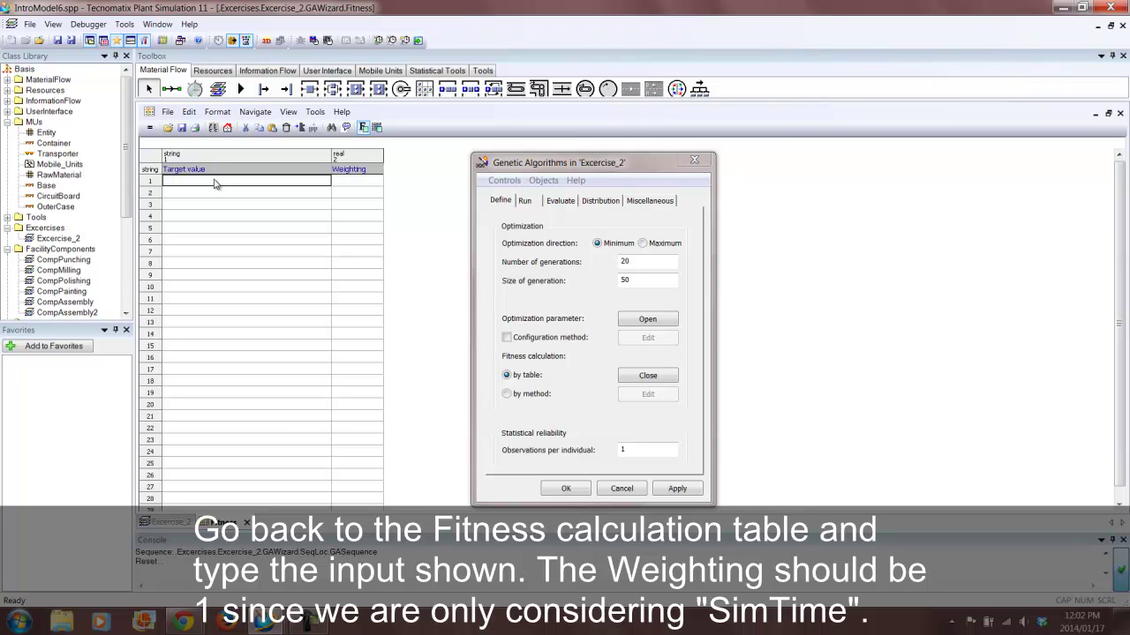
text(root.EventController.SimTime)
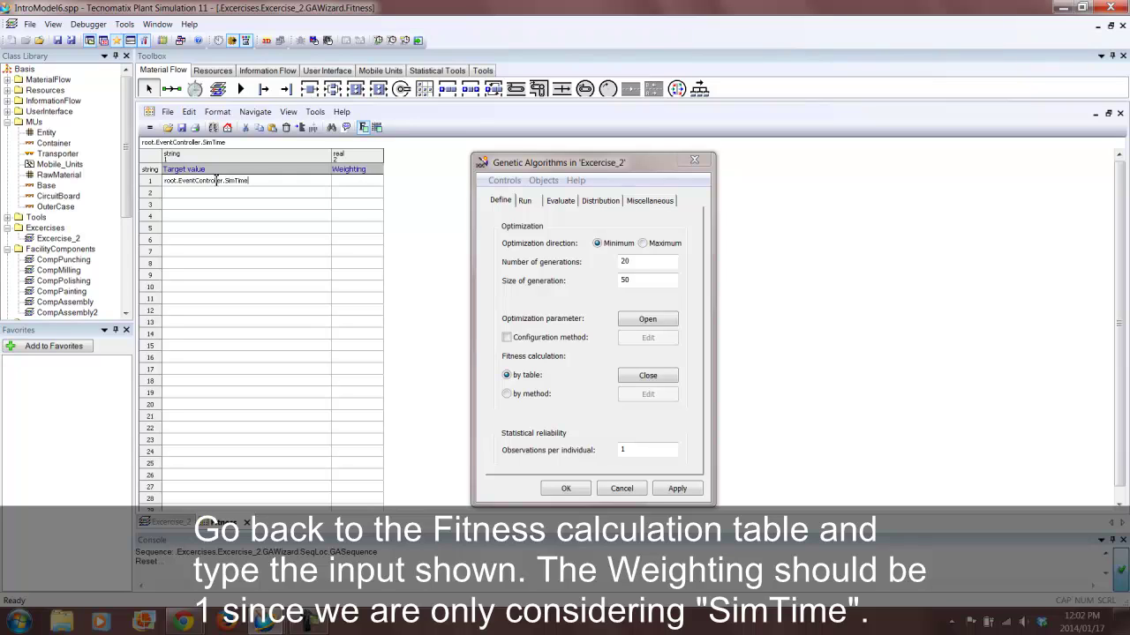
key(Return)
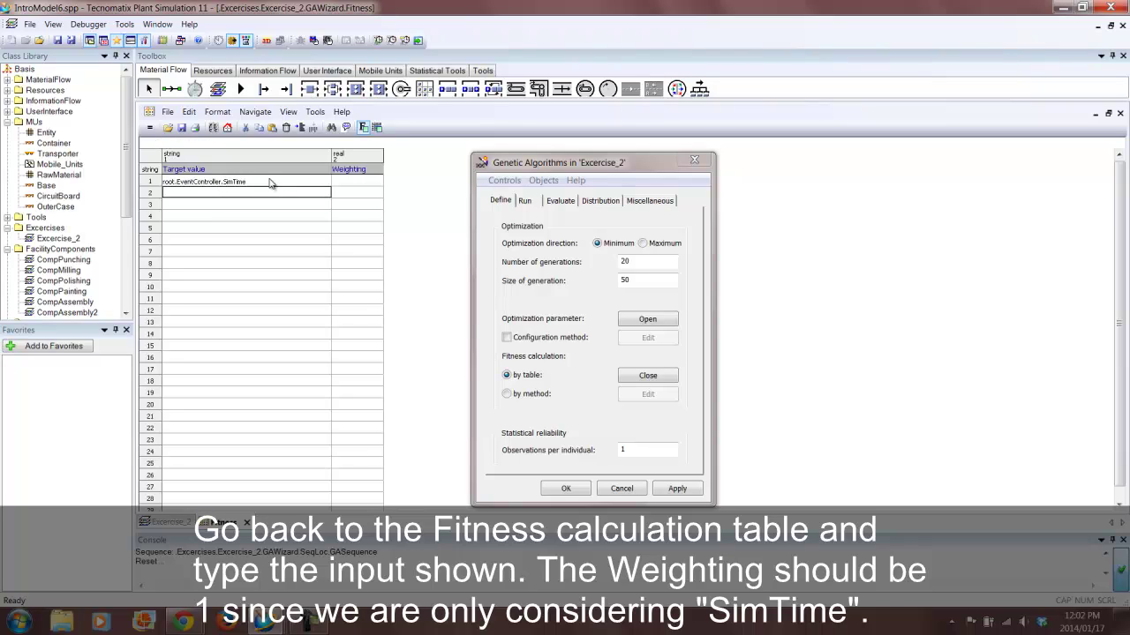
click(344, 183)
text(1)
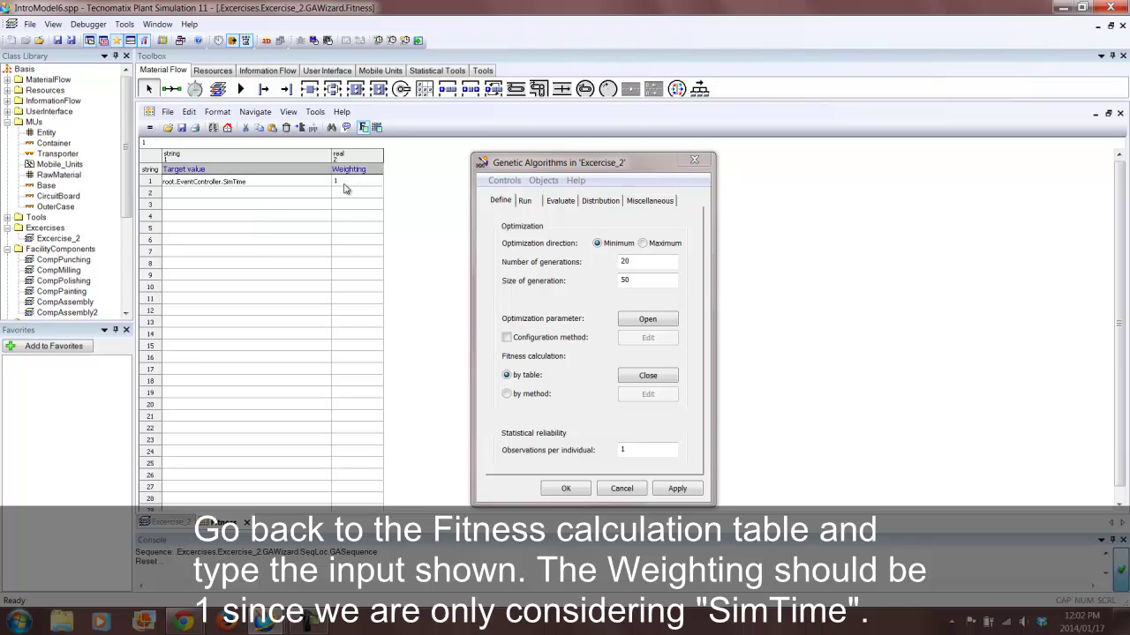
key(Return)
click(648, 376)
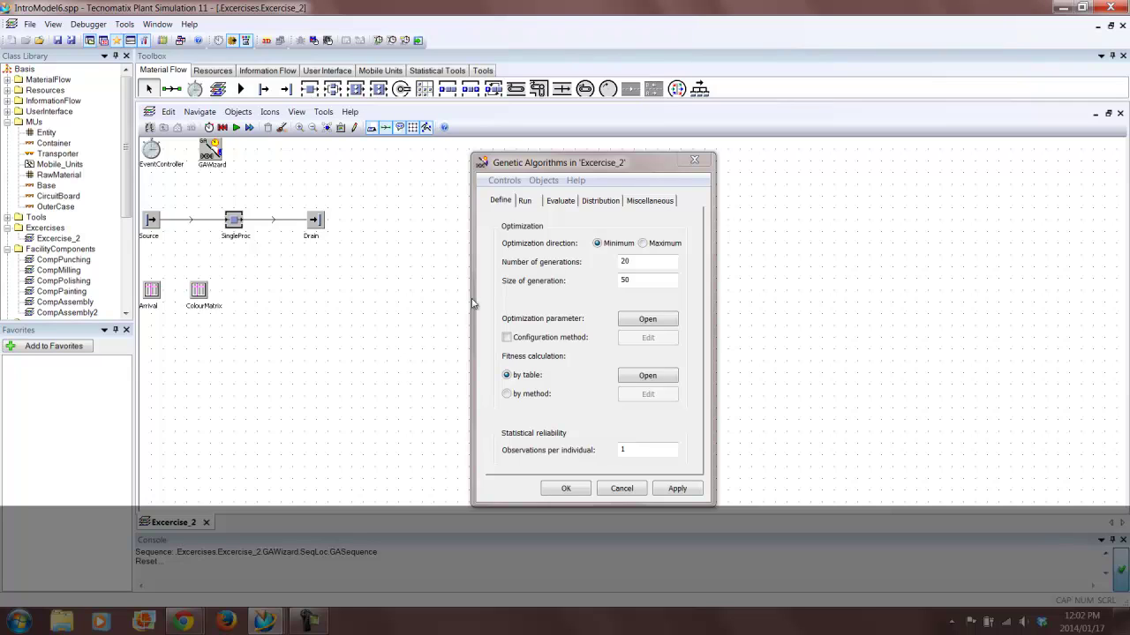
Start the GAWizard optimization, acknowledge its completion, and close the wizard dialog while declining to delete the optimization data.
click(525, 201)
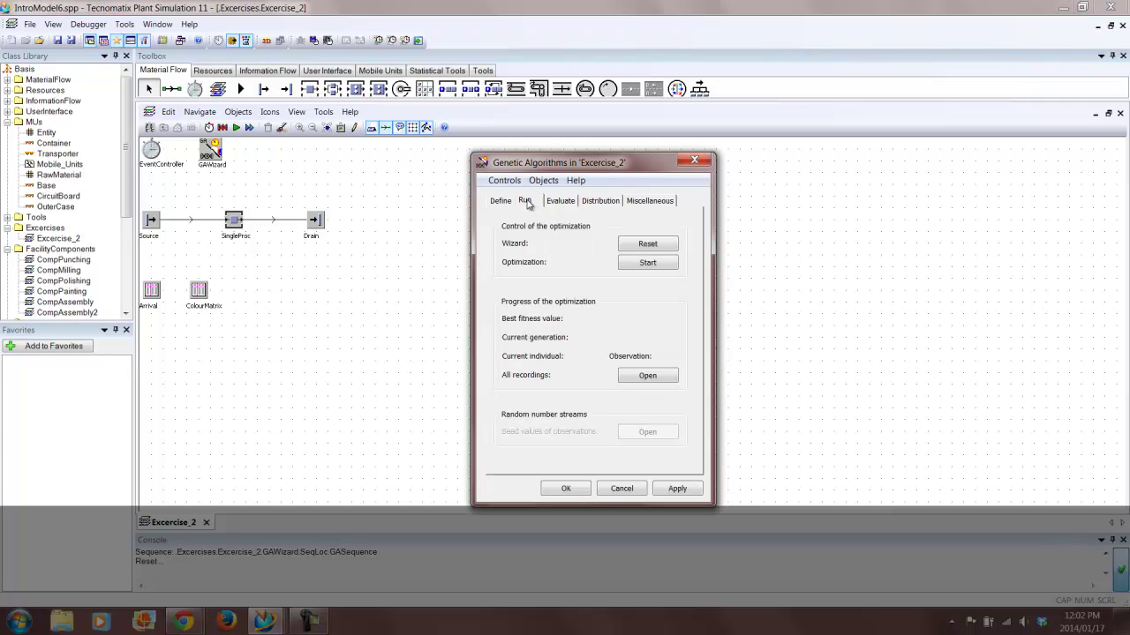
click(644, 265)
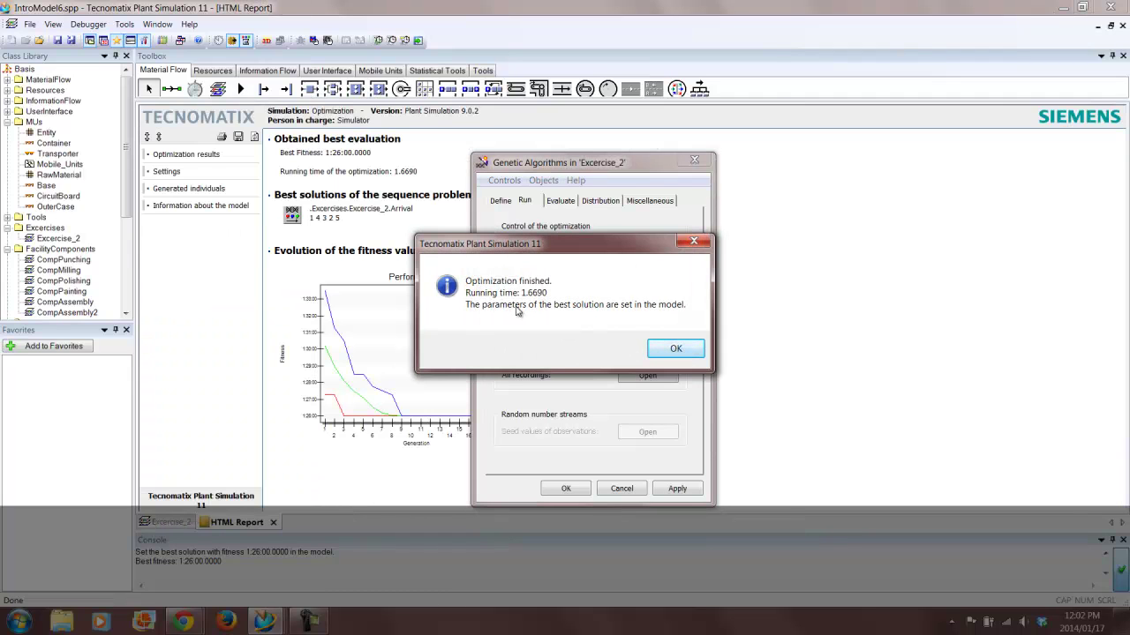
click(676, 348)
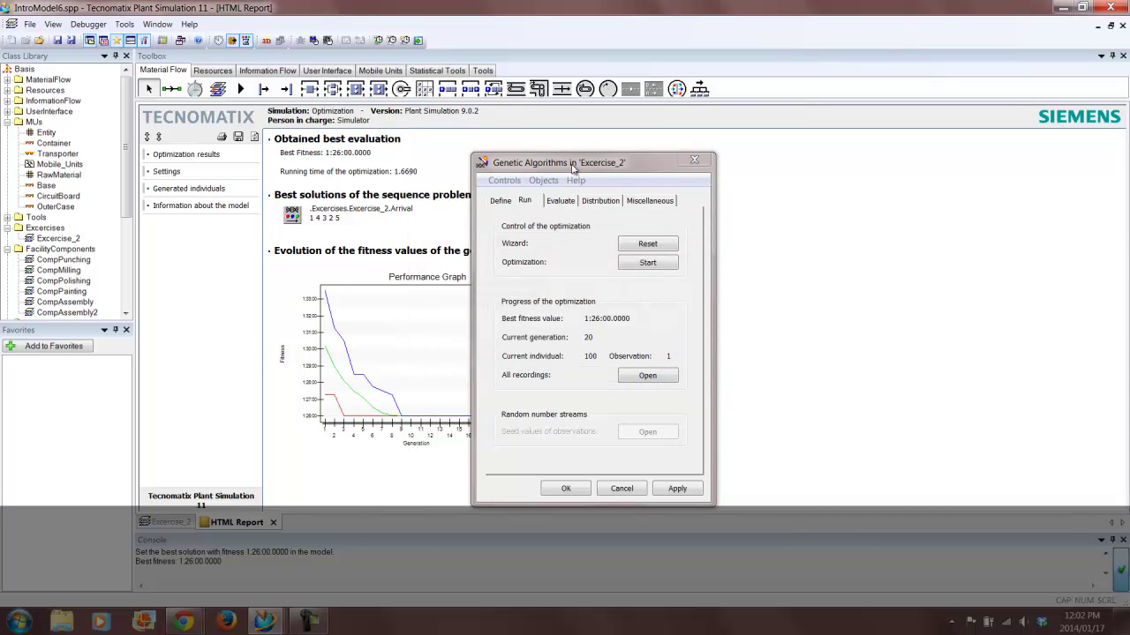
drag(571, 164, 811, 155)
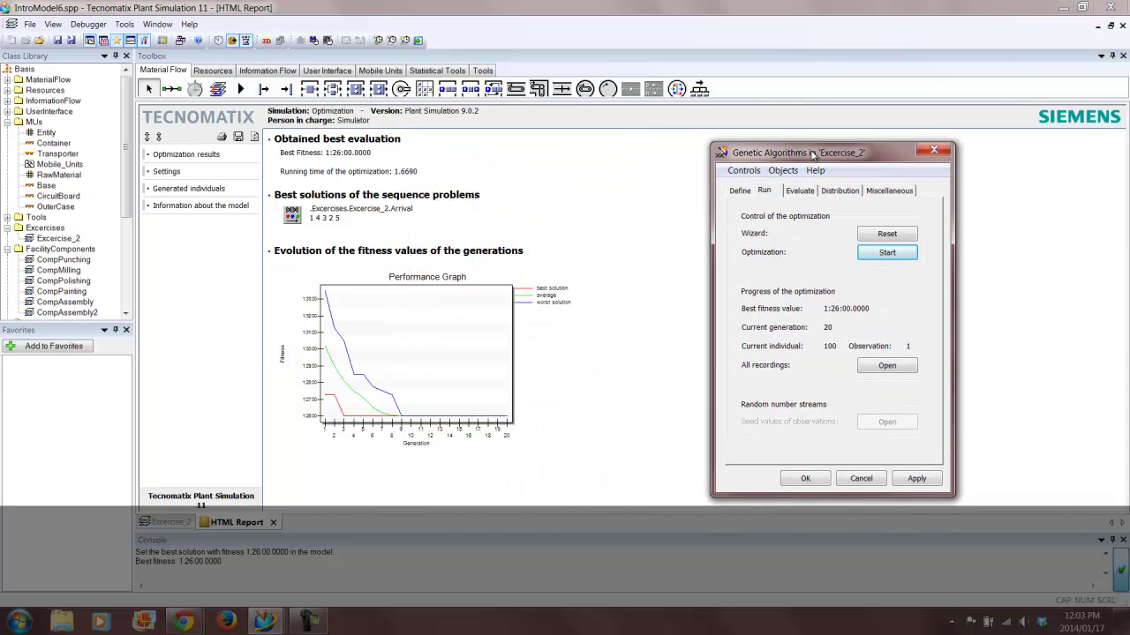
click(808, 479)
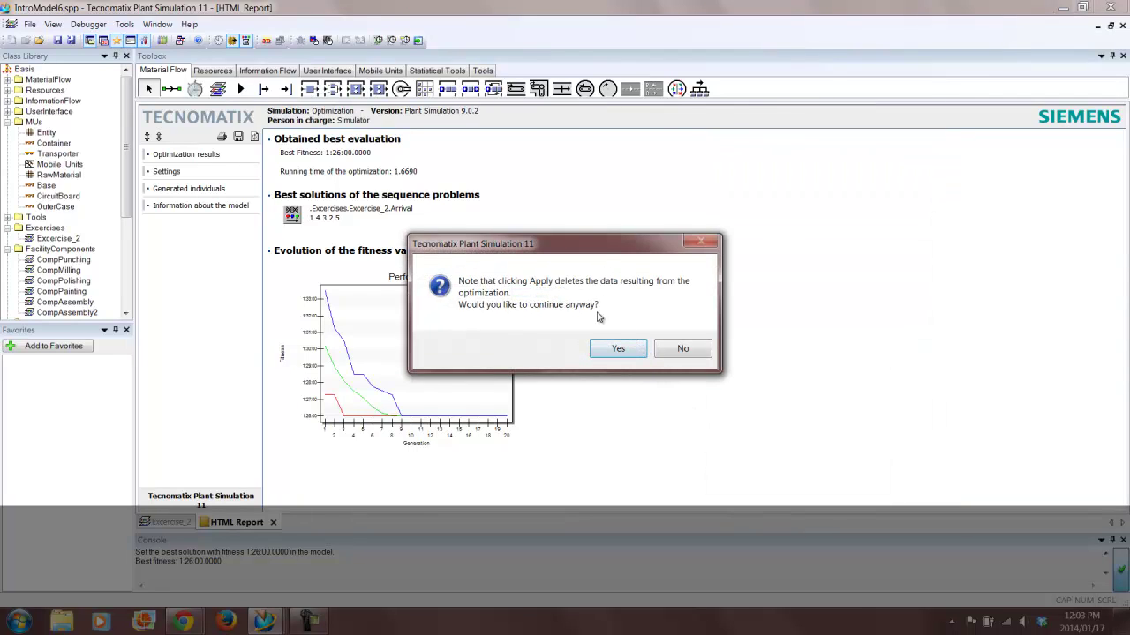
click(677, 347)
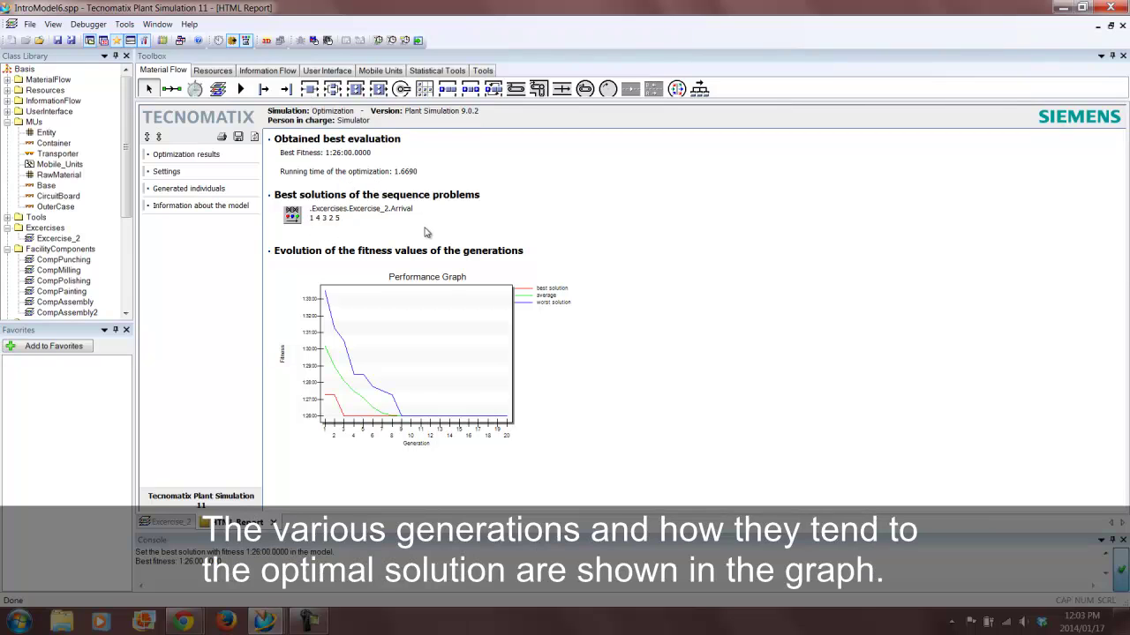
Review the optimization report's settings and the generated individuals' charts for all generations.
click(173, 172)
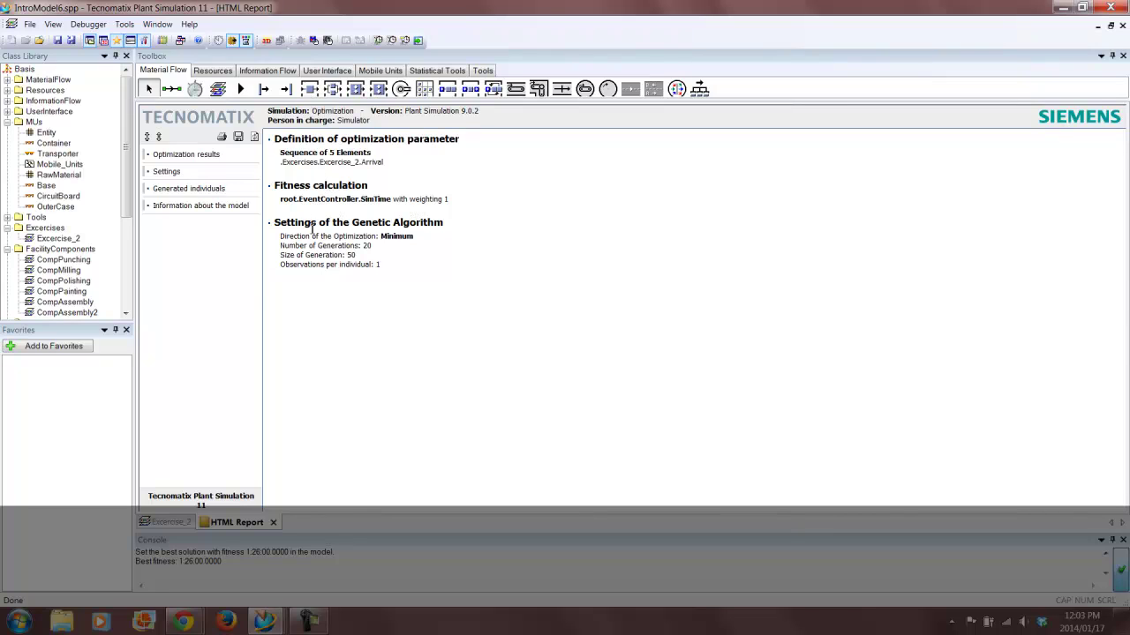
click(179, 190)
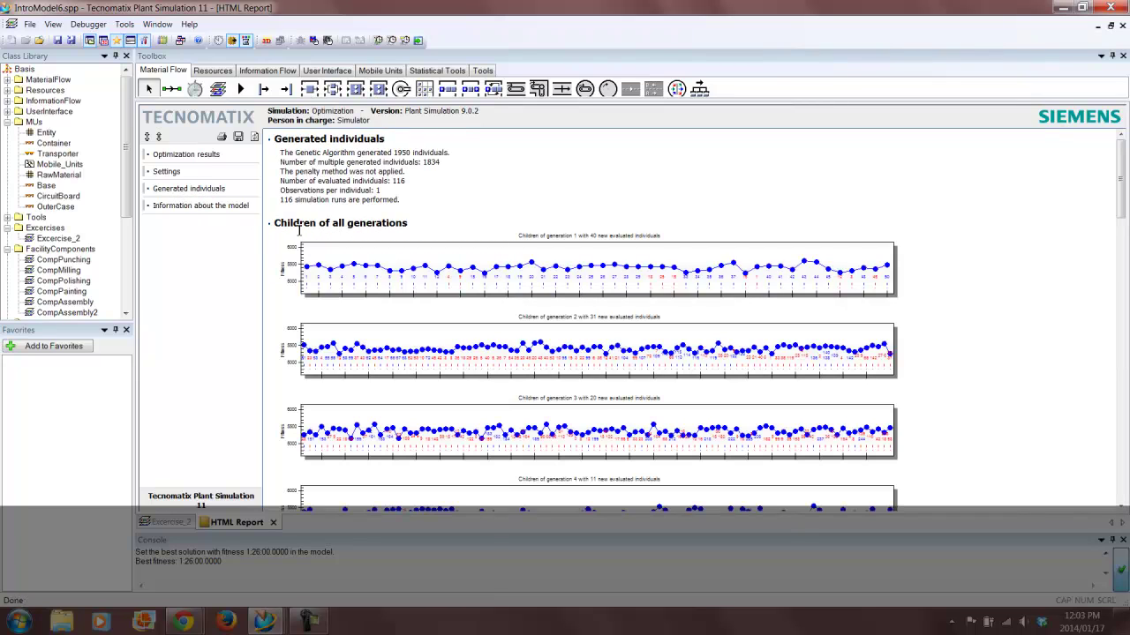
scroll(441, 228, down, 1)
scroll(442, 227, down, 3)
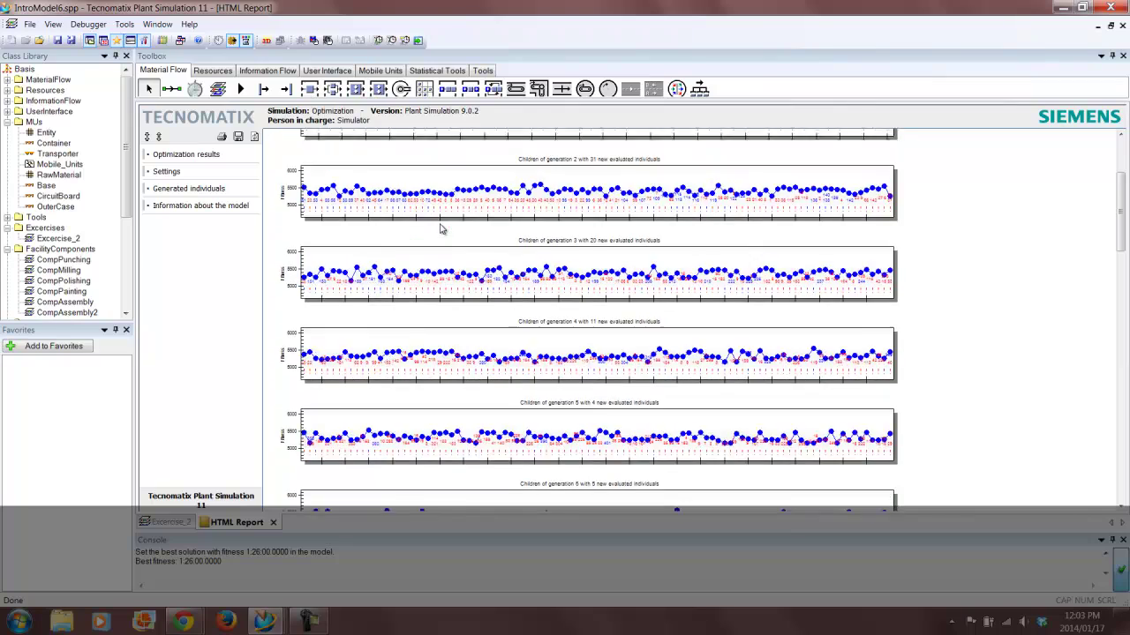
scroll(441, 228, down, 2)
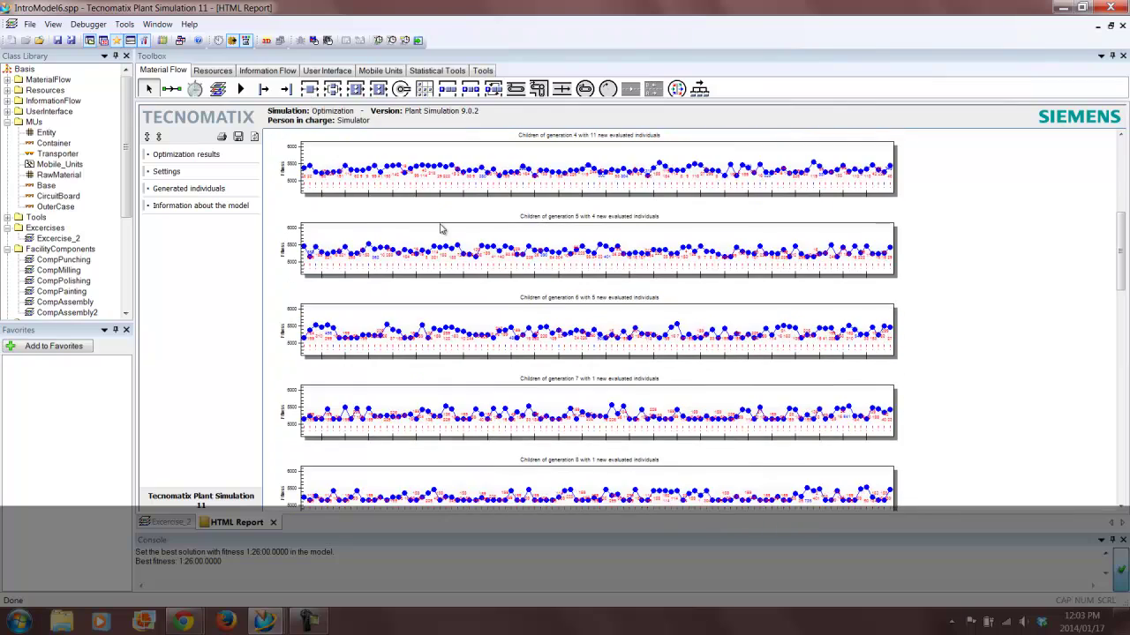
scroll(441, 229, down, 10)
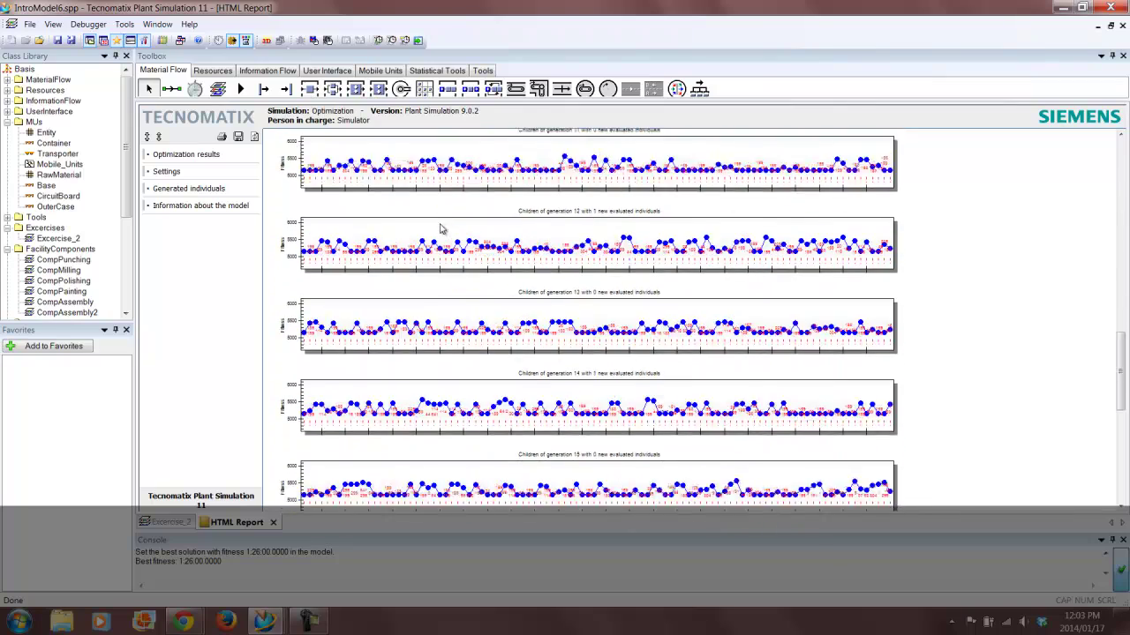
scroll(442, 230, down, 7)
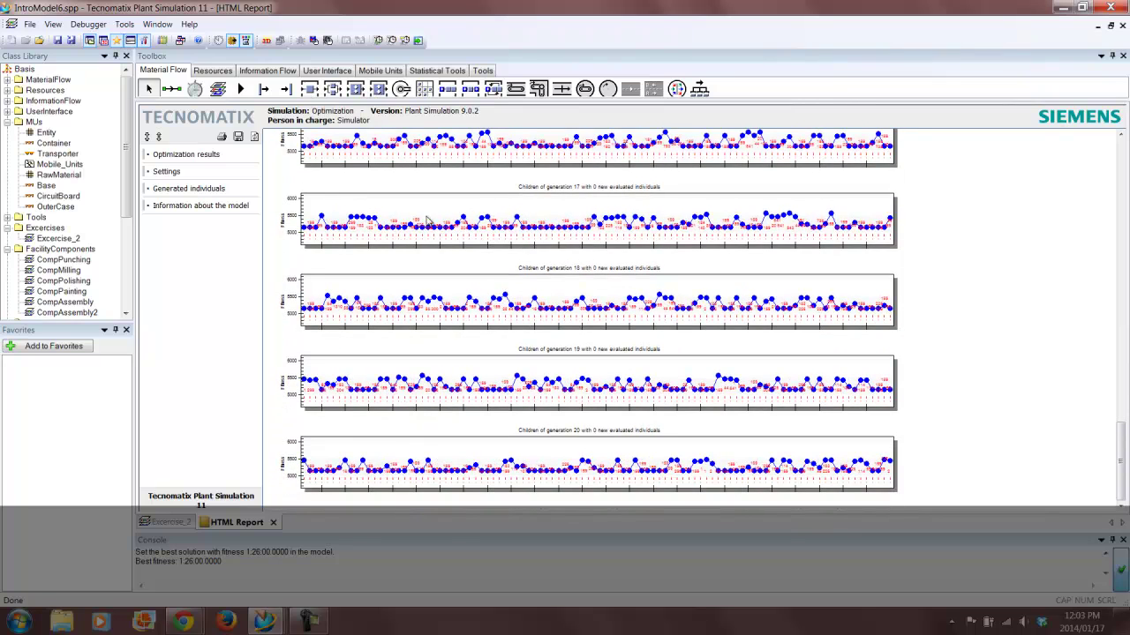
Check the report's model information and optimization results with the performance graph, and close the report.
click(204, 206)
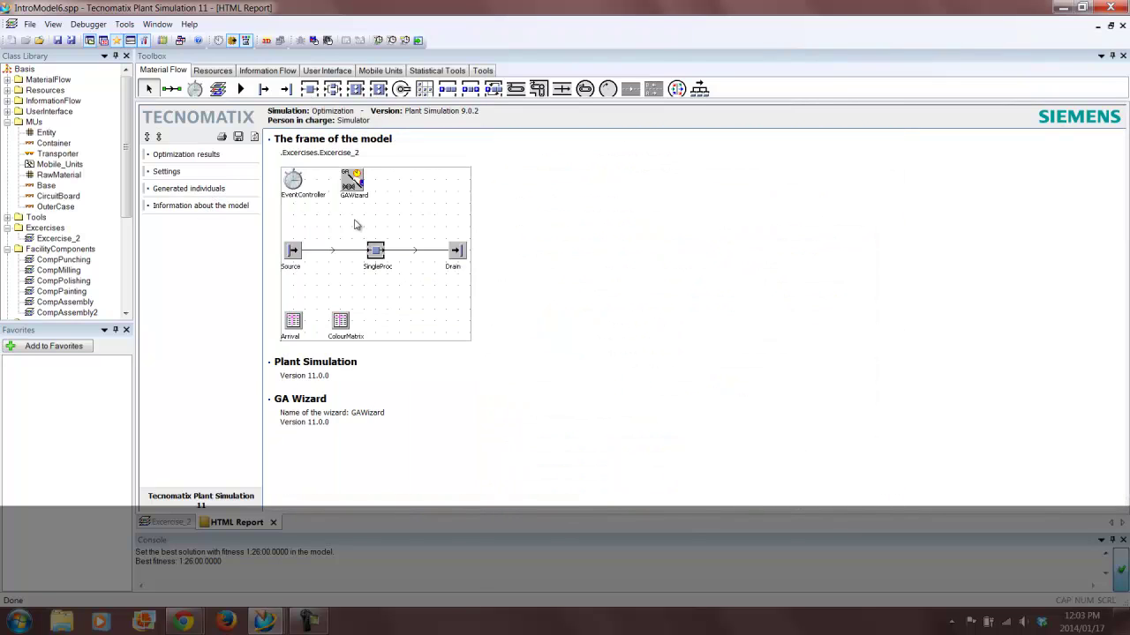
click(200, 156)
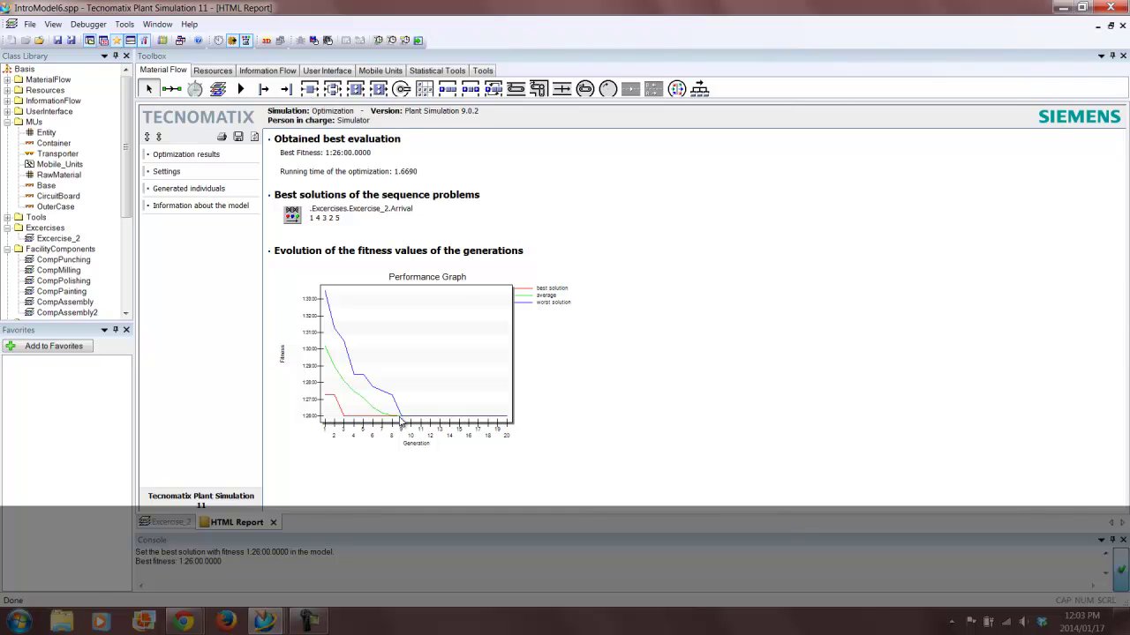
click(273, 523)
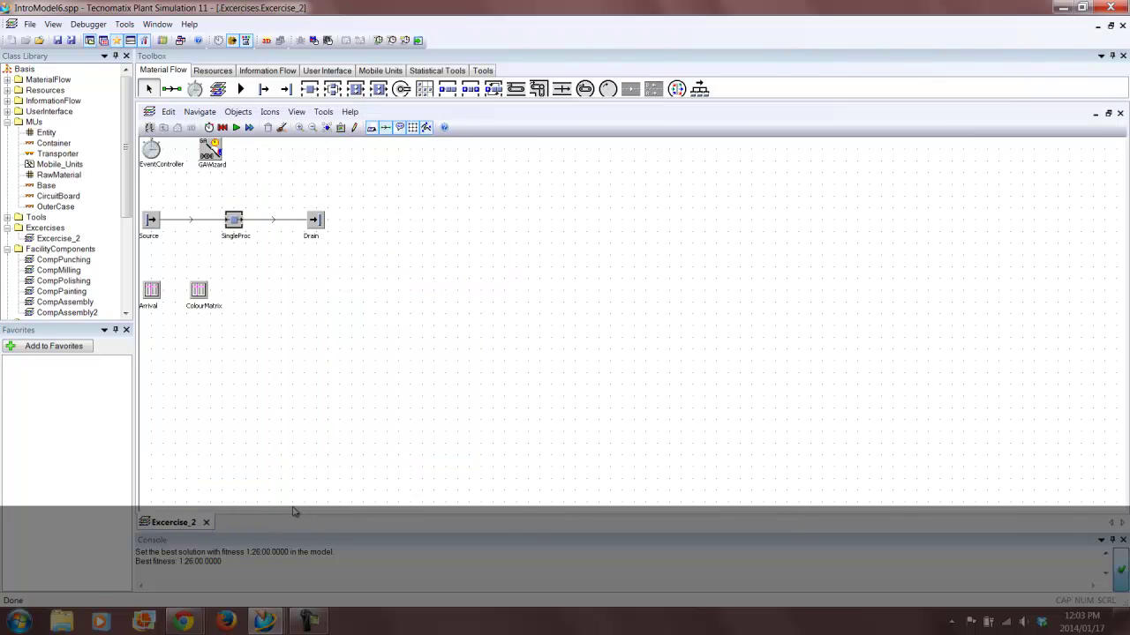